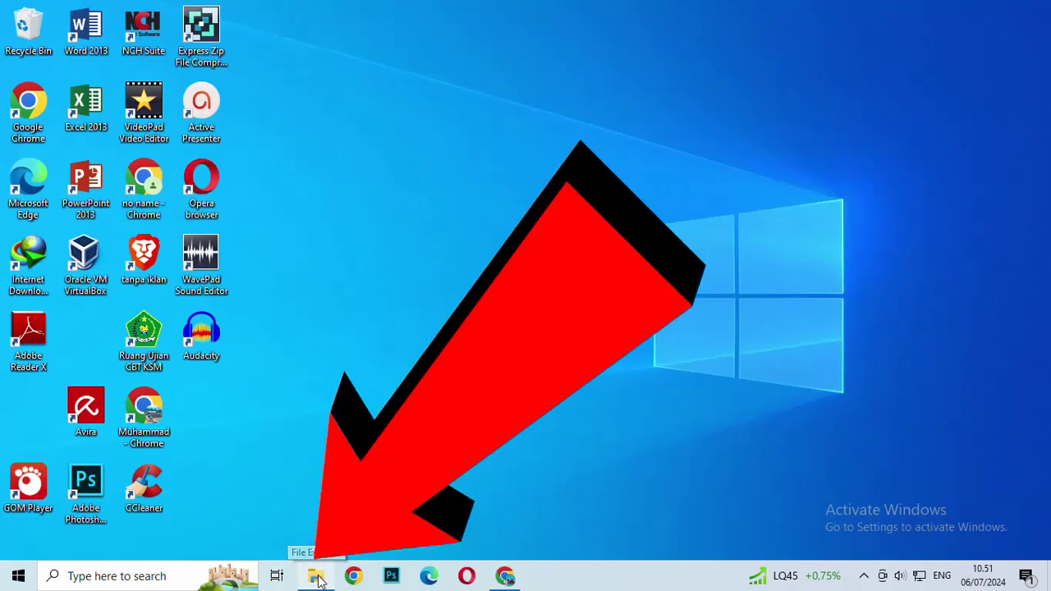
Open File Explorer and look through the folders and files on the DATA (E:) drive
{"action": "left_click", "coordinate": [317, 578]}
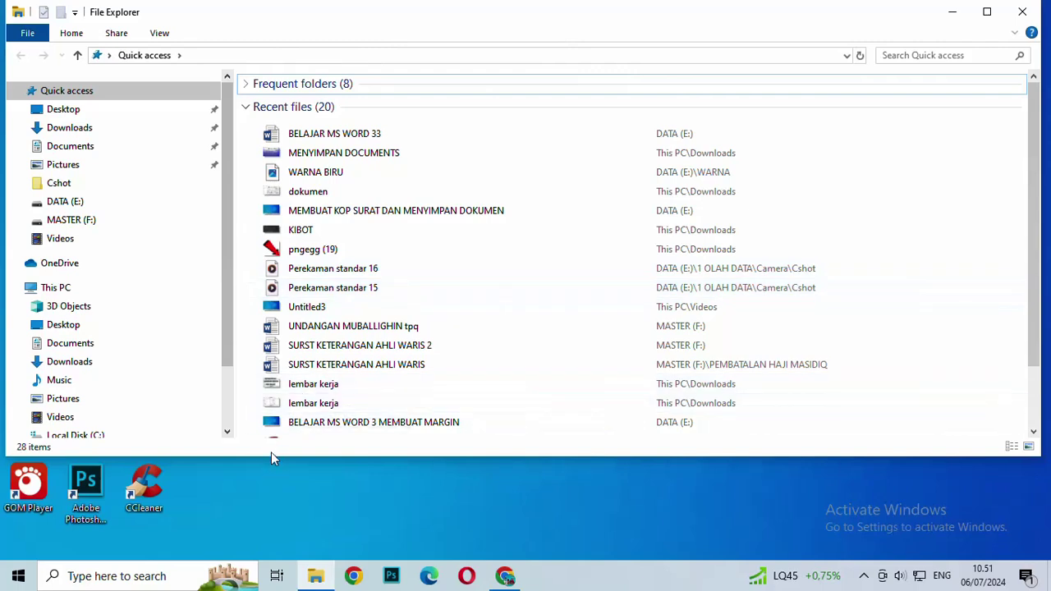
{"action": "left_click", "coordinate": [93, 208]}
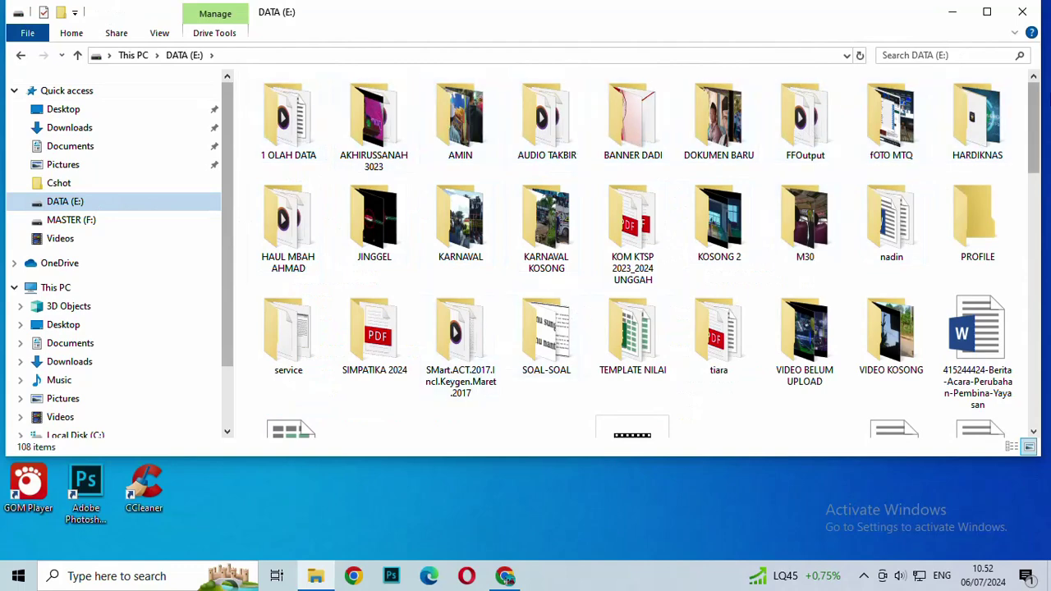
{"action": "scroll", "coordinate": [904, 107], "scroll_direction": "down", "scroll_amount": 2}
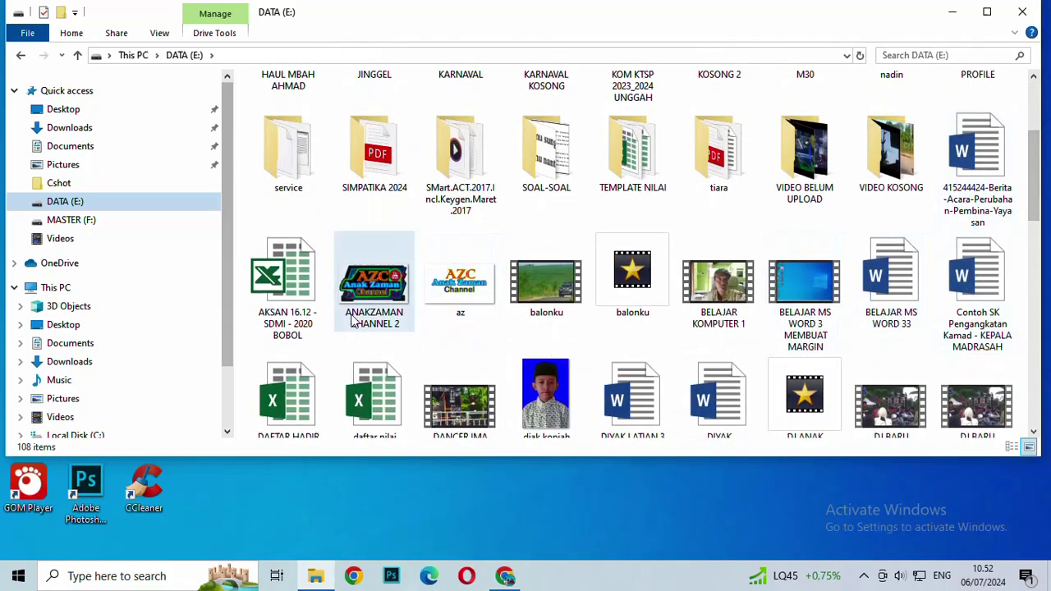
{"action": "left_click_drag", "start_coordinate": [1037, 188], "coordinate": [1044, 129]}
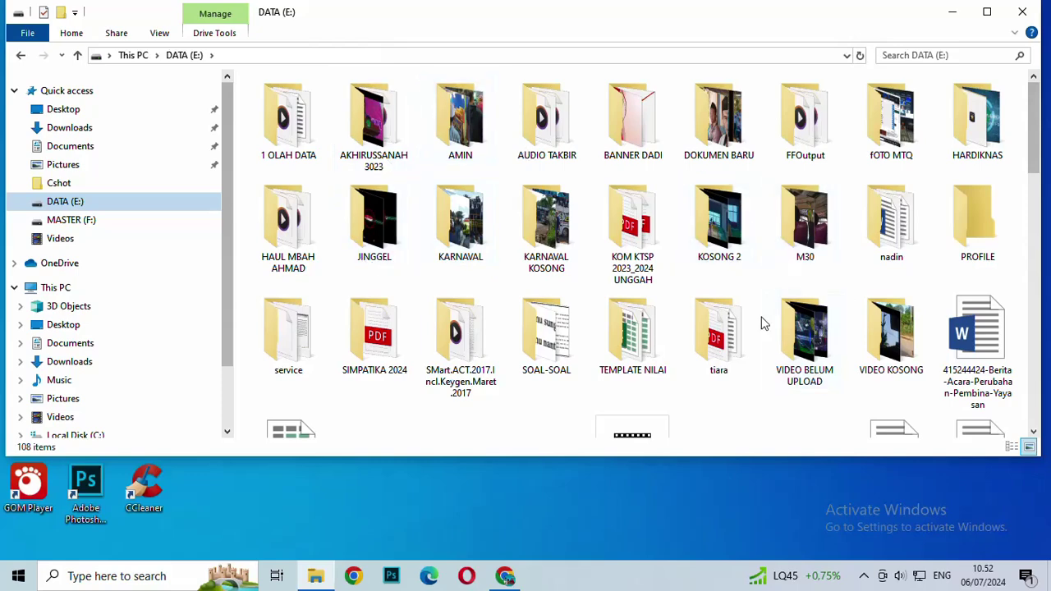
Switch the DATA (E:) listing between details and large thumbnails twice, finishing on large thumbnails
{"action": "left_click", "coordinate": [1012, 448]}
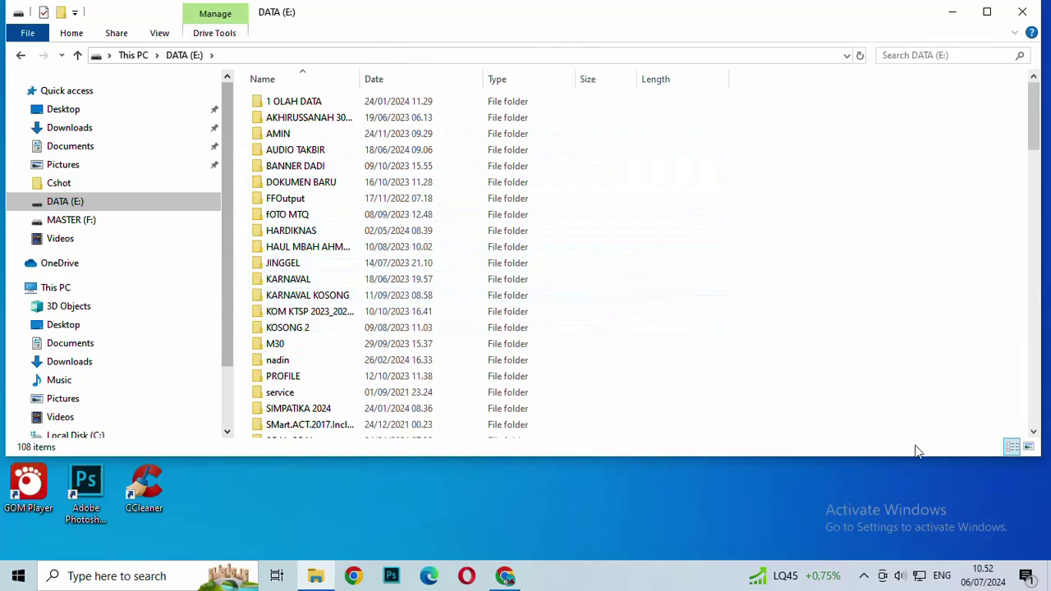
{"action": "left_click", "coordinate": [1030, 447]}
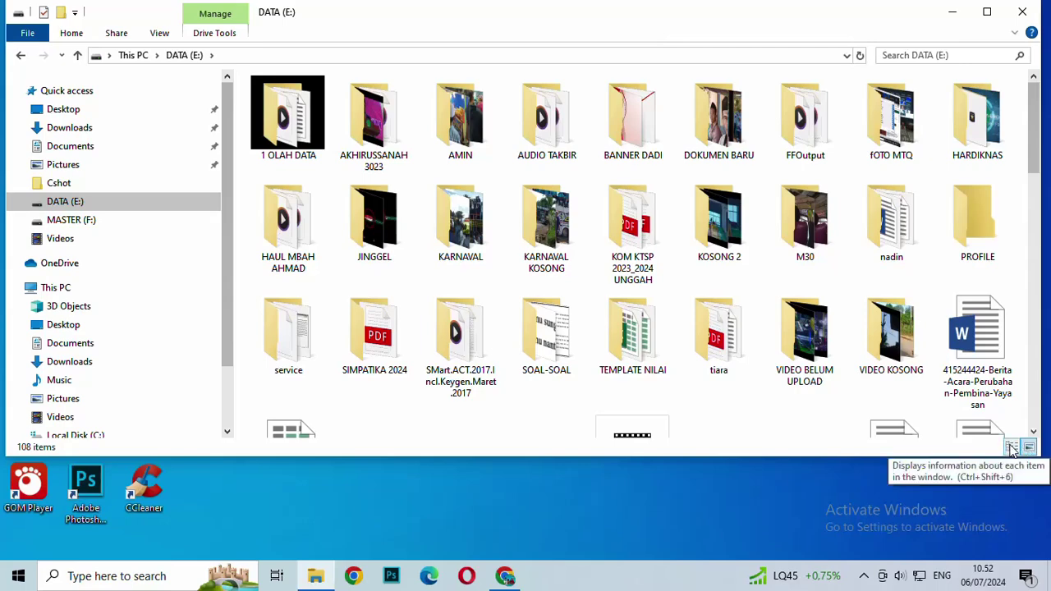
{"action": "left_click", "coordinate": [1012, 448]}
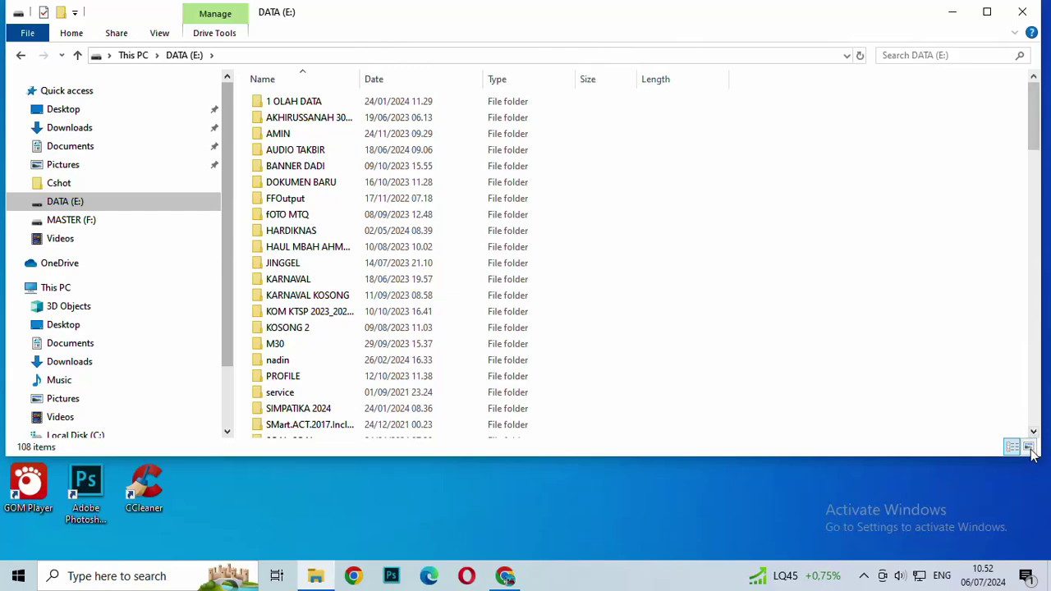
{"action": "left_click", "coordinate": [1030, 446]}
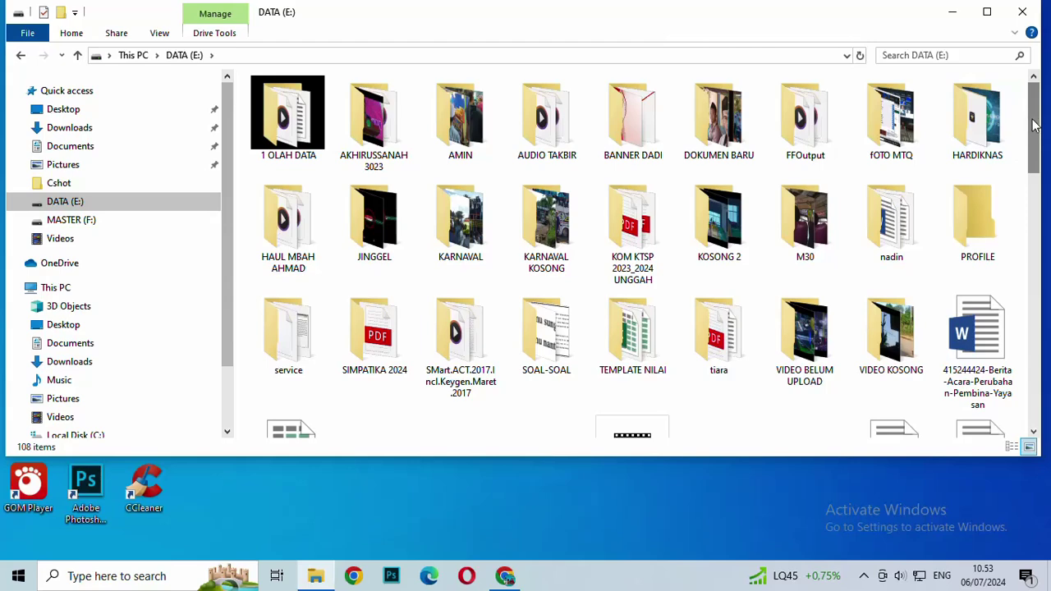
Locate the BELAJAR MS WORD 33 document among the thumbnails, open it in Word, and close it again
{"action": "scroll", "coordinate": [1035, 123], "scroll_direction": "down", "scroll_amount": 3}
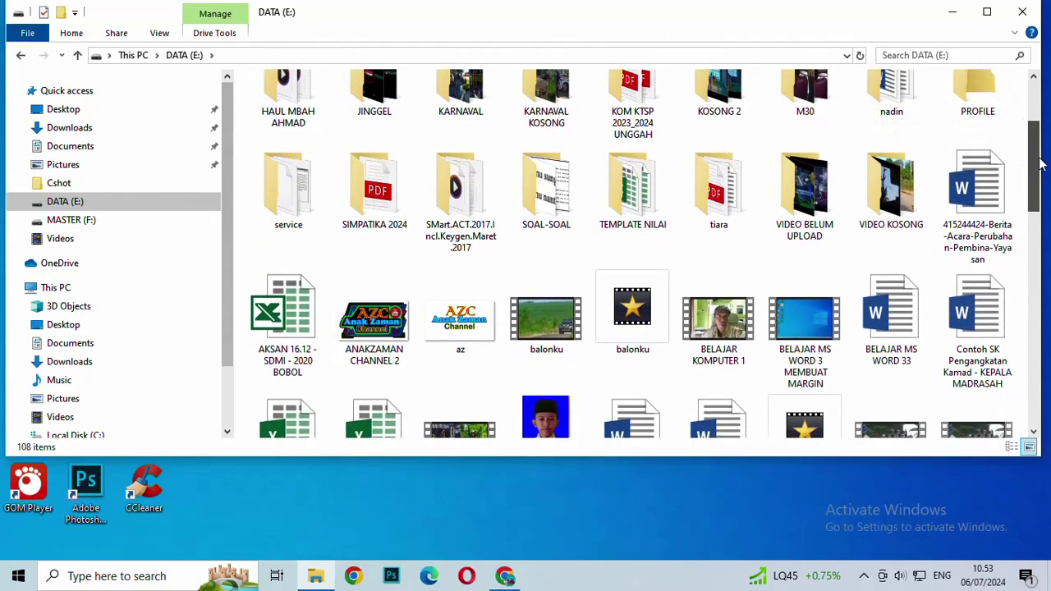
{"action": "left_click", "coordinate": [1034, 435]}
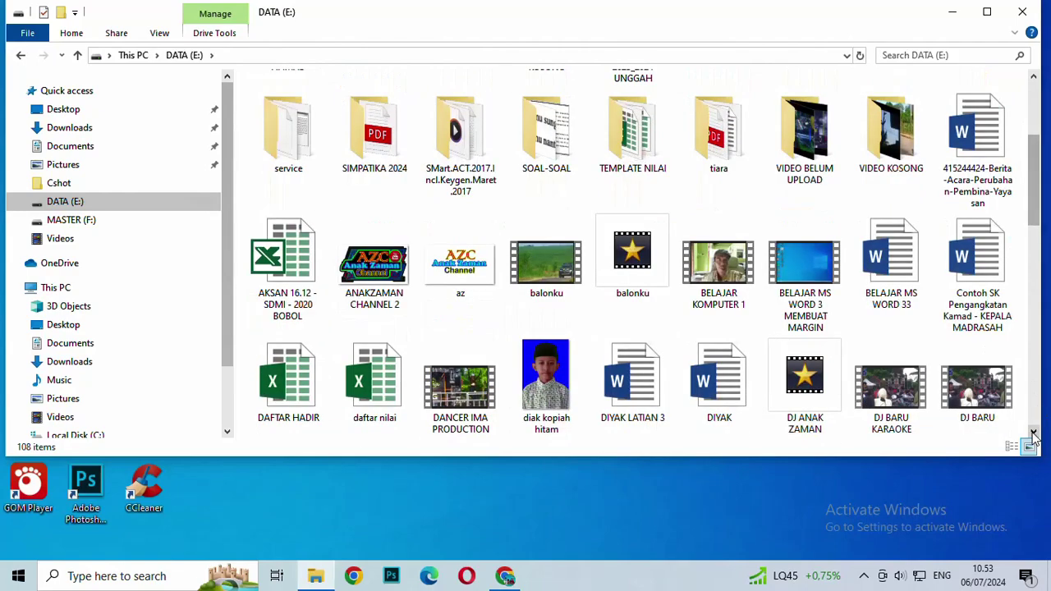
{"action": "left_click", "coordinate": [1034, 436]}
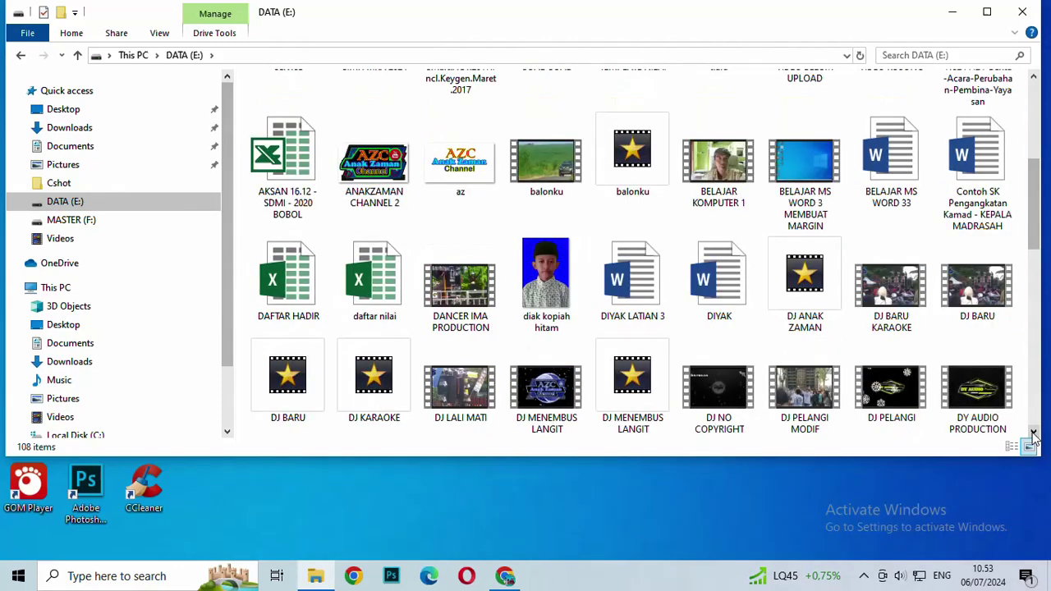
{"action": "mouse_move", "coordinate": [902, 195]}
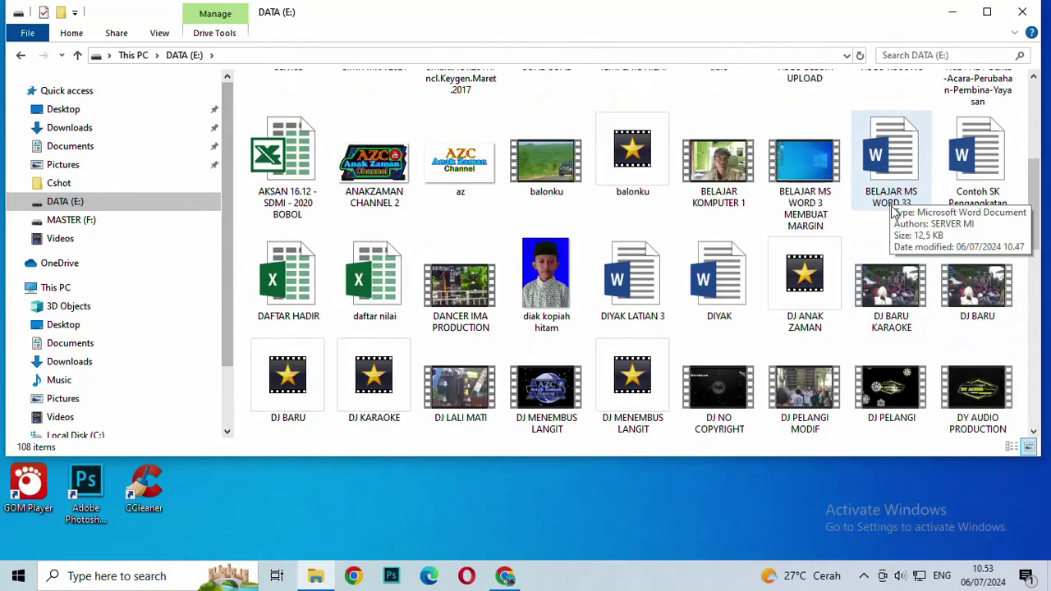
{"action": "double_click", "coordinate": [899, 161]}
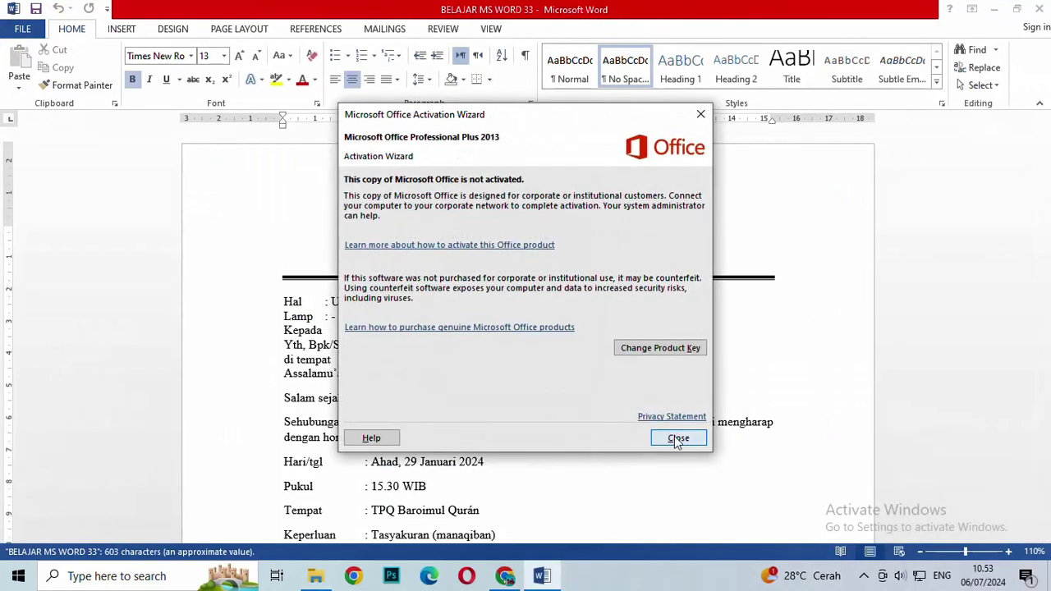
{"action": "left_click", "coordinate": [675, 437]}
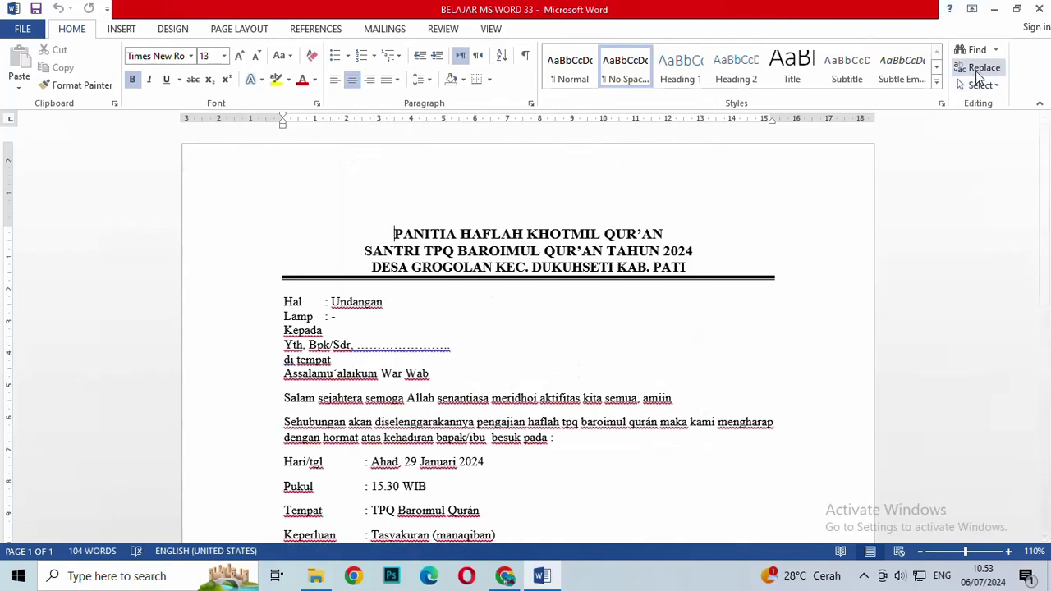
{"action": "left_click", "coordinate": [1039, 11]}
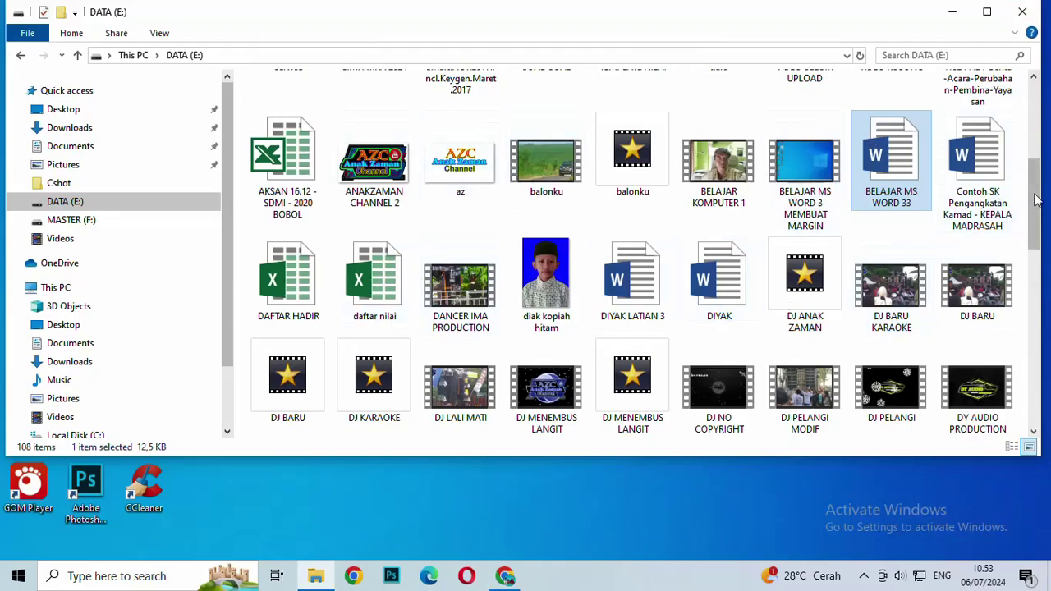
Display the DATA (E:) files in details view from the start of the list
{"action": "left_click_drag", "start_coordinate": [1038, 201], "coordinate": [1049, 142]}
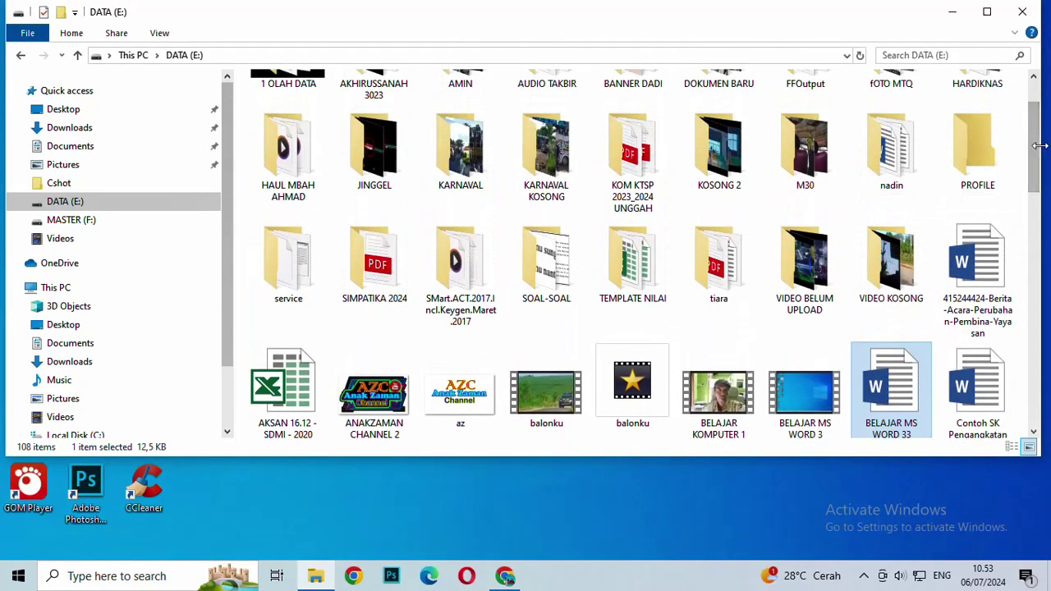
{"action": "left_click_drag", "start_coordinate": [1044, 145], "coordinate": [1039, 124]}
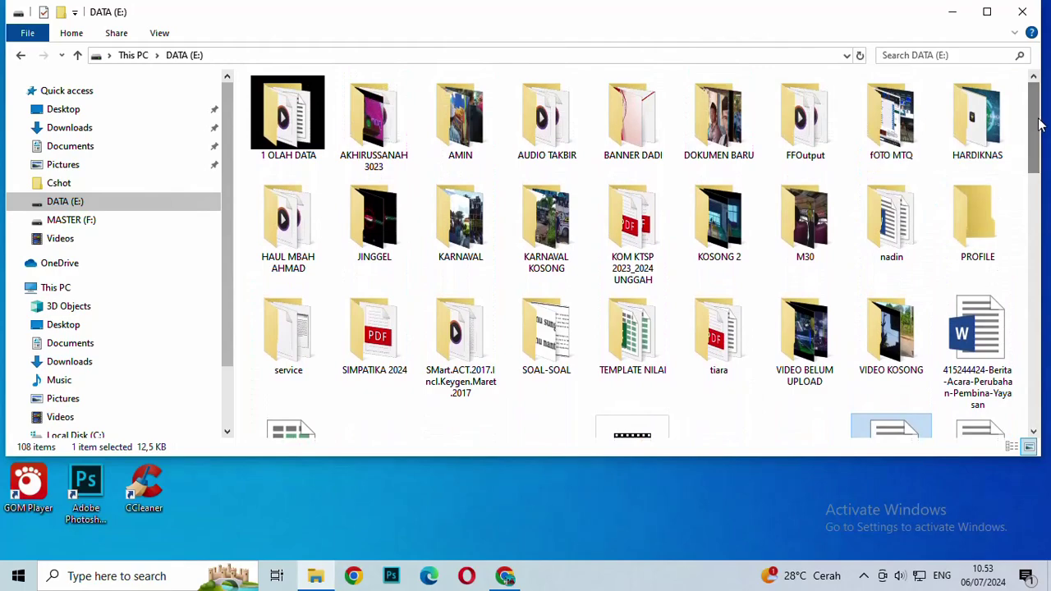
{"action": "left_click", "coordinate": [1012, 448]}
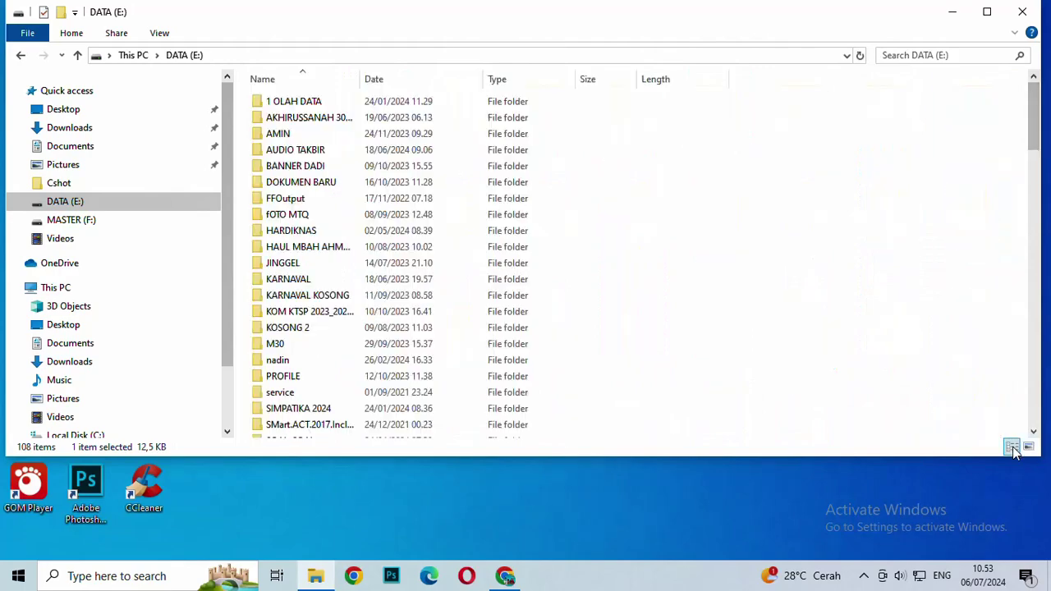
{"action": "left_click_drag", "start_coordinate": [1040, 122], "coordinate": [1040, 94]}
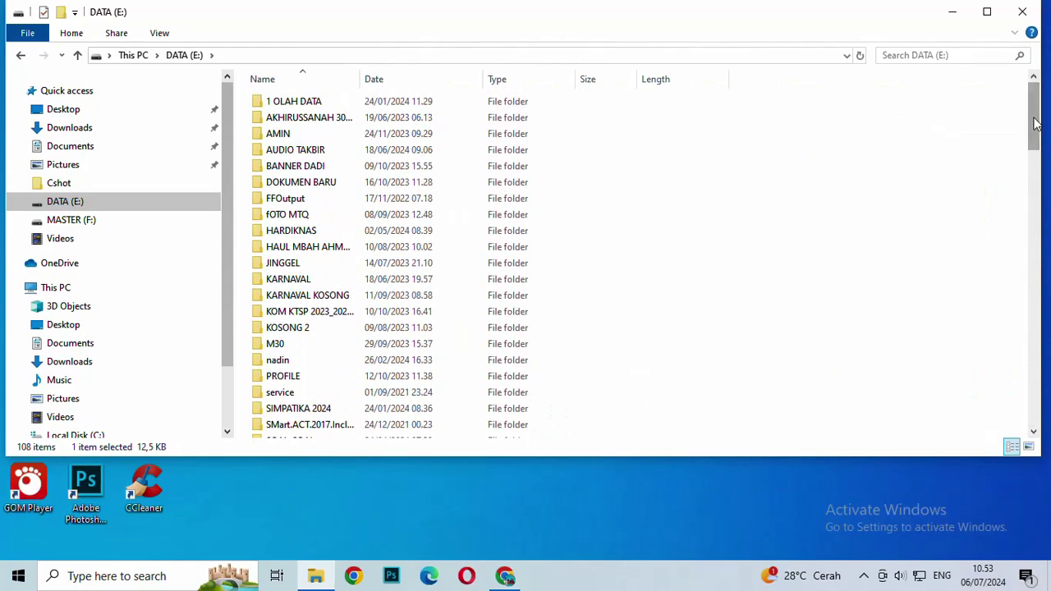
Search the DATA (E:) drive for "belajar" and open BELAJAR MS WORD 33 from the results, dismissing the activation notice
{"action": "left_click", "coordinate": [931, 56]}
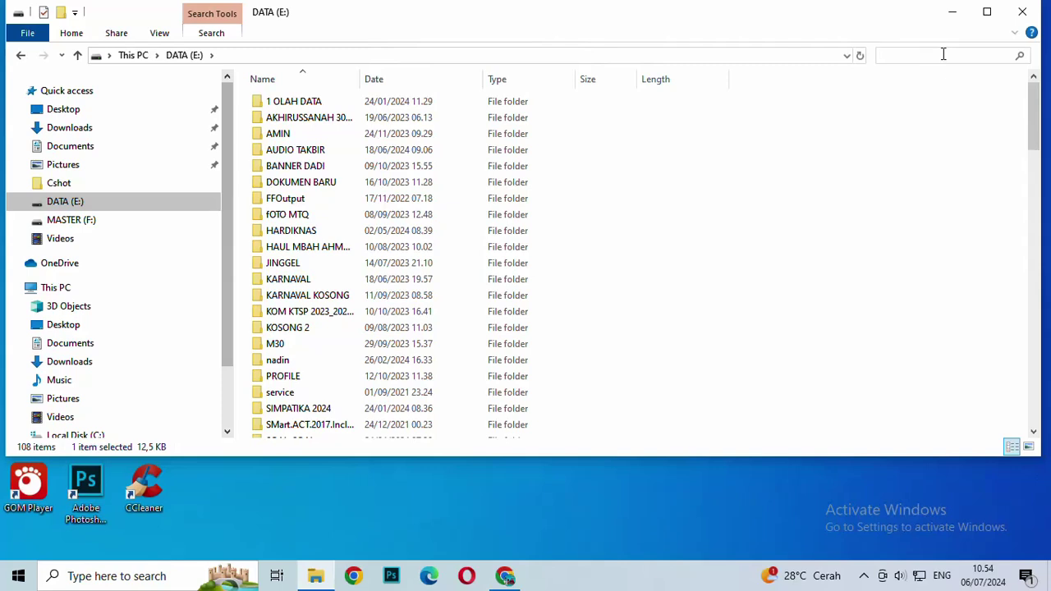
{"action": "type", "text": "bel"}
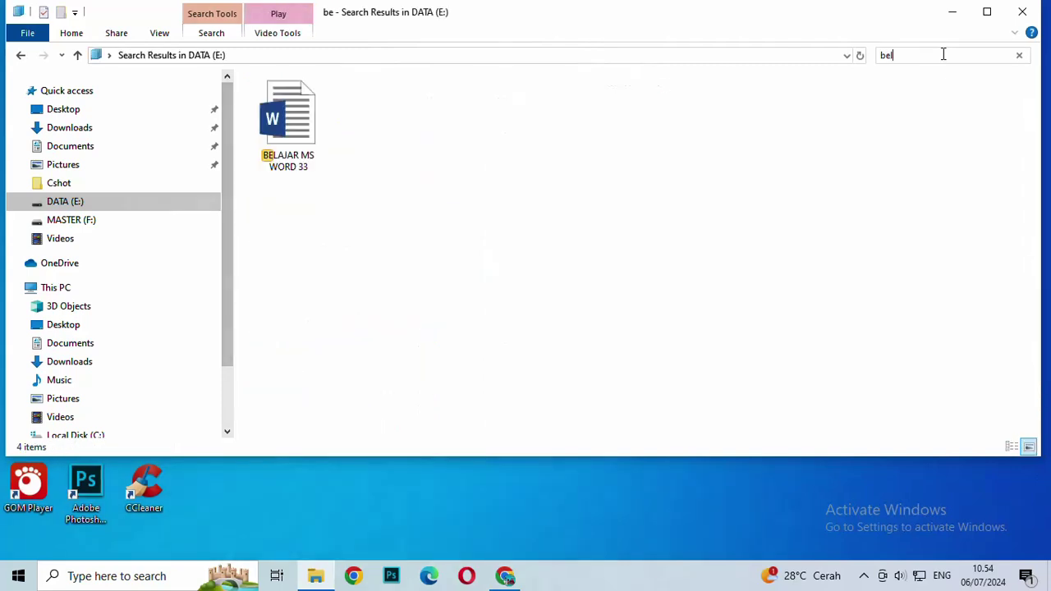
{"action": "type", "text": "ajar"}
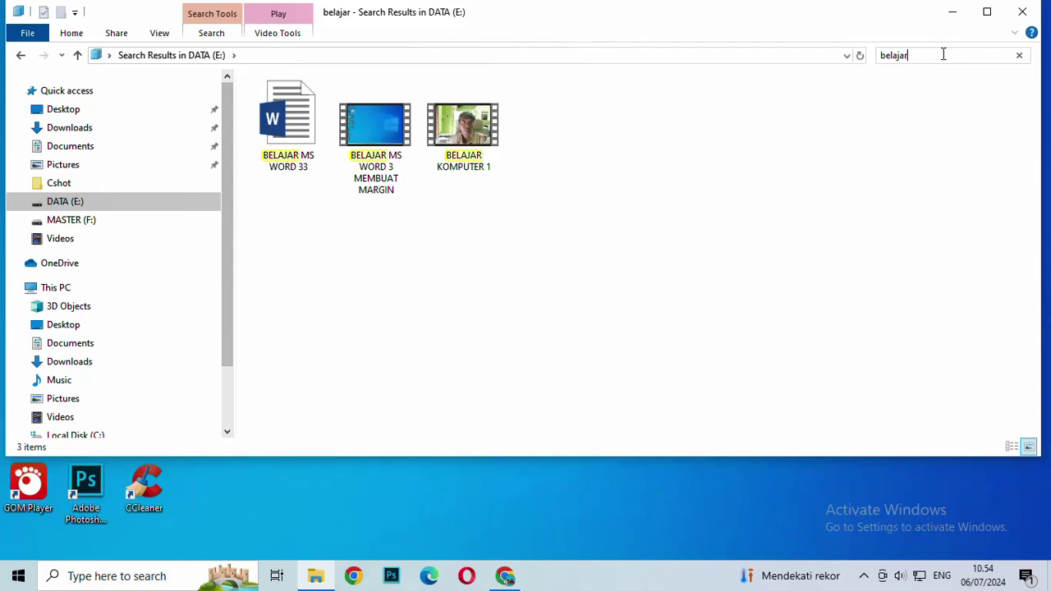
{"action": "double_click", "coordinate": [307, 129]}
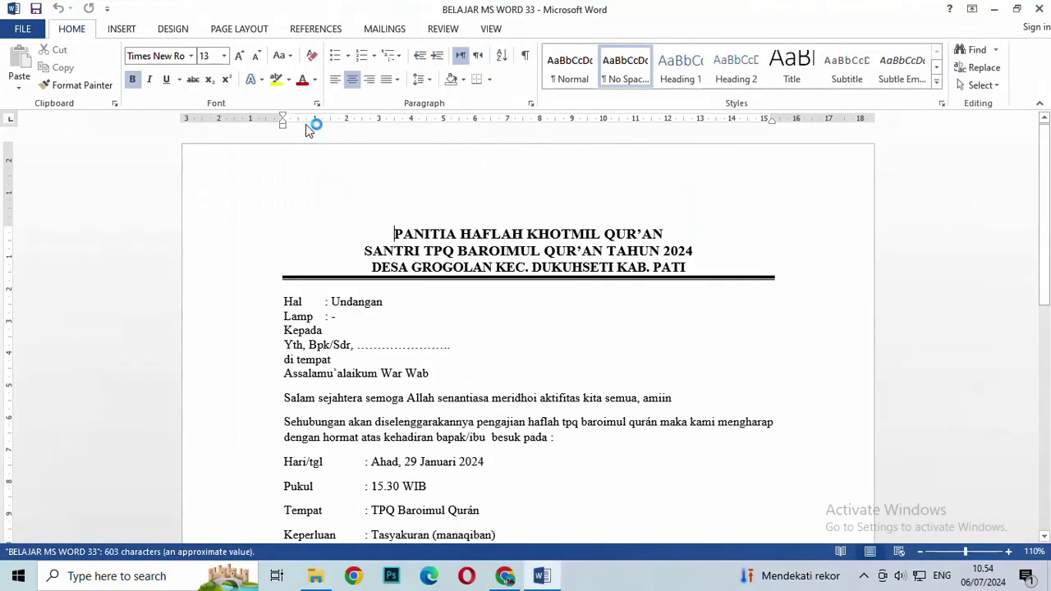
{"action": "left_click", "coordinate": [677, 438]}
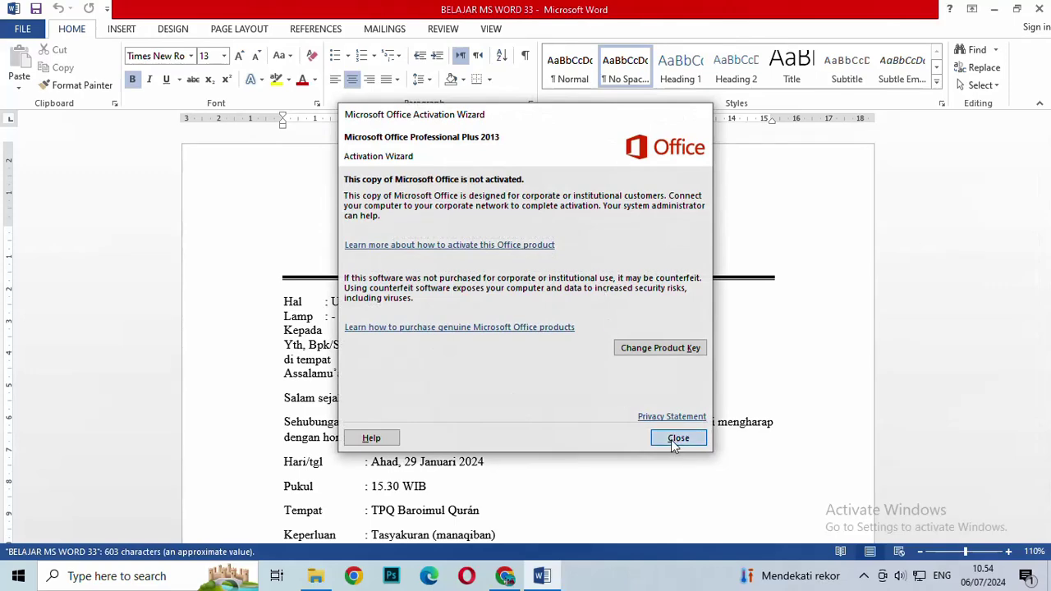
Try indenting the "Hal : Undangan" line with tabs until its text starts at about 8.9 cm on the ruler
{"action": "left_click_drag", "start_coordinate": [1048, 170], "coordinate": [1045, 224]}
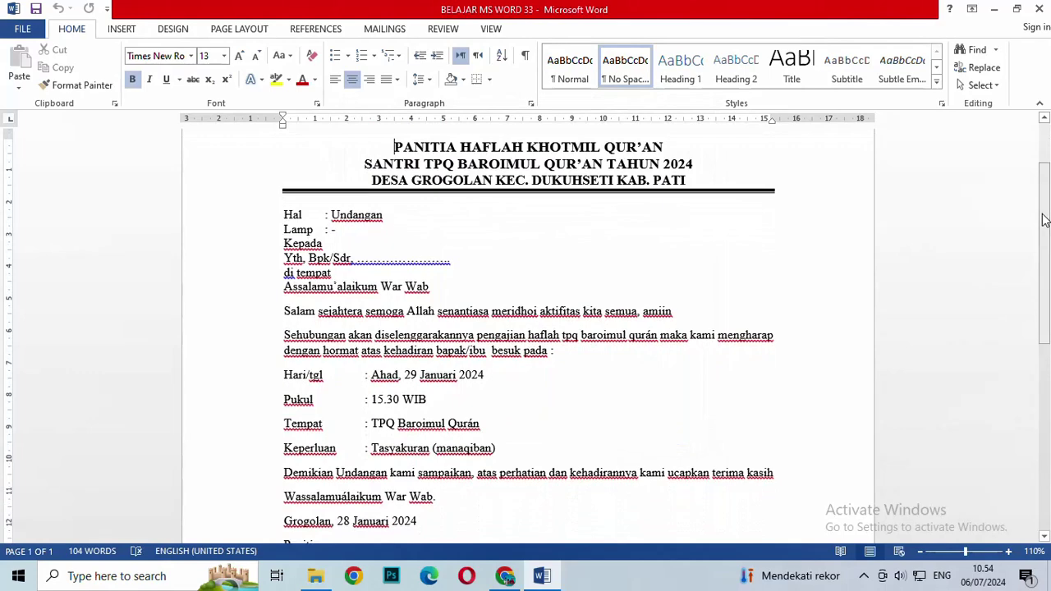
{"action": "left_click", "coordinate": [283, 217]}
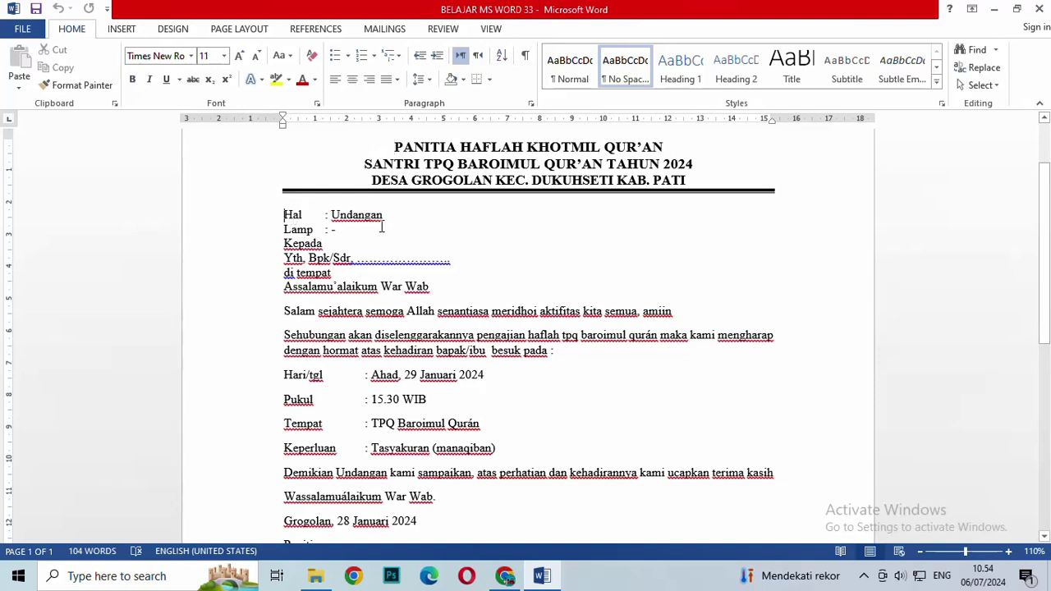
{"action": "left_click", "coordinate": [364, 227]}
{"action": "key", "text": "Right"}
{"action": "mouse_move", "coordinate": [507, 577]}
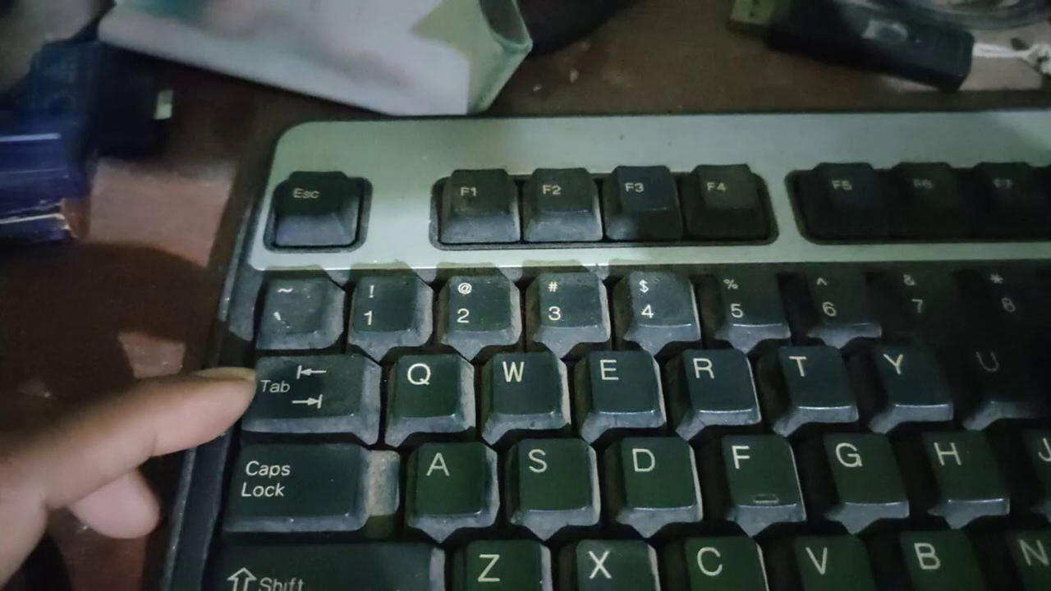
{"action": "key", "text": "Tab"}
{"action": "key", "text": "Tab"}
{"action": "key", "text": "Tab"}
{"action": "key", "text": "Tab"}
{"action": "key", "text": "Tab"}
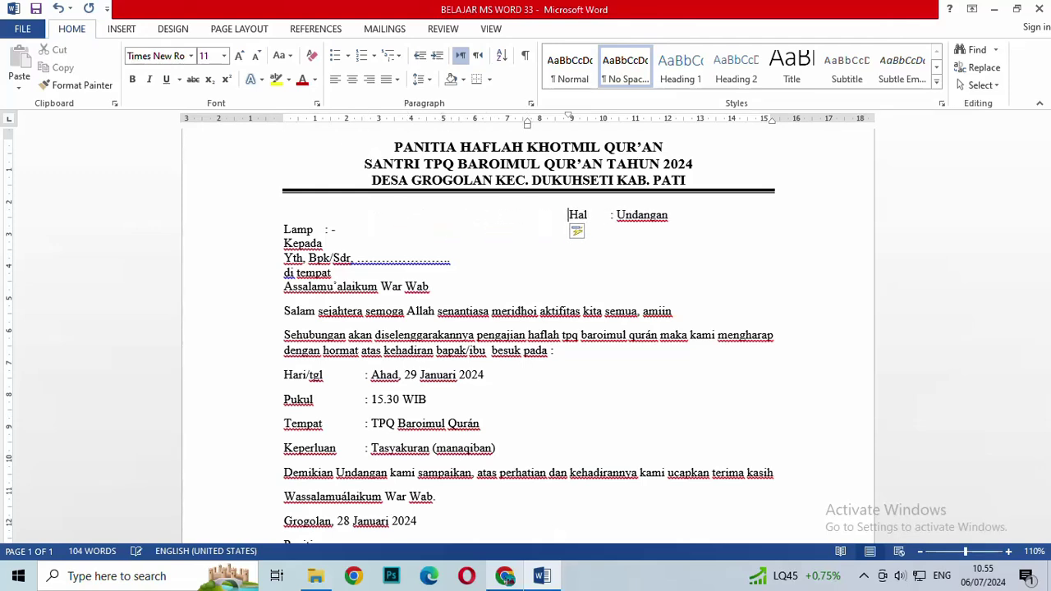
Remove all the added indentation from the "Hal : Undangan" line so it starts at the left margin
{"action": "mouse_move", "coordinate": [507, 578]}
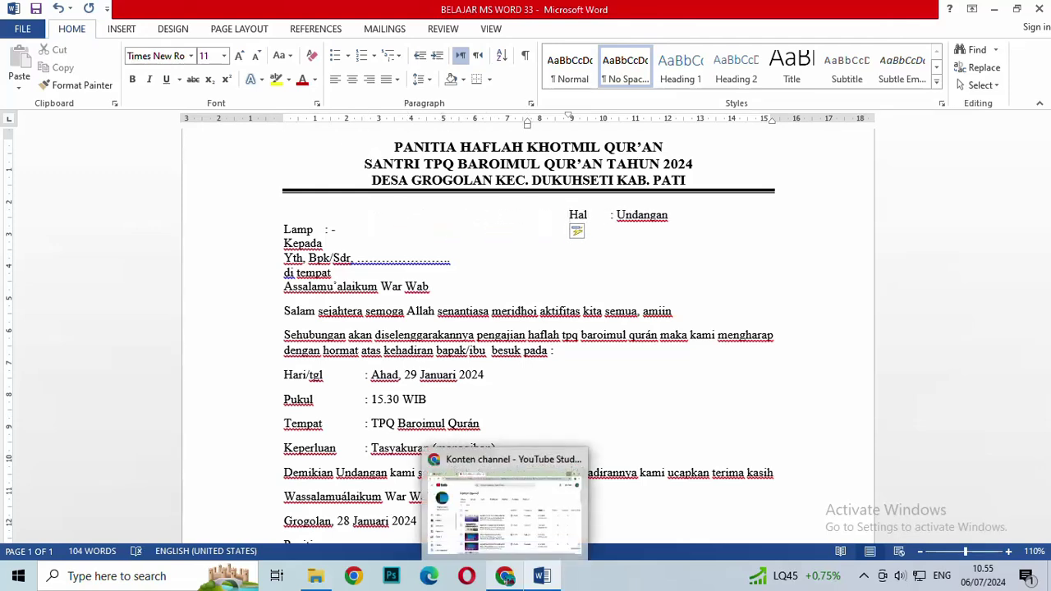
{"action": "key", "text": "BackSpace"}
{"action": "key", "text": "BackSpace"}
{"action": "key", "text": "BackSpace"}
{"action": "key", "text": "BackSpace"}
{"action": "key", "text": "BackSpace"}
{"action": "key", "text": "BackSpace"}
{"action": "key", "text": "BackSpace"}
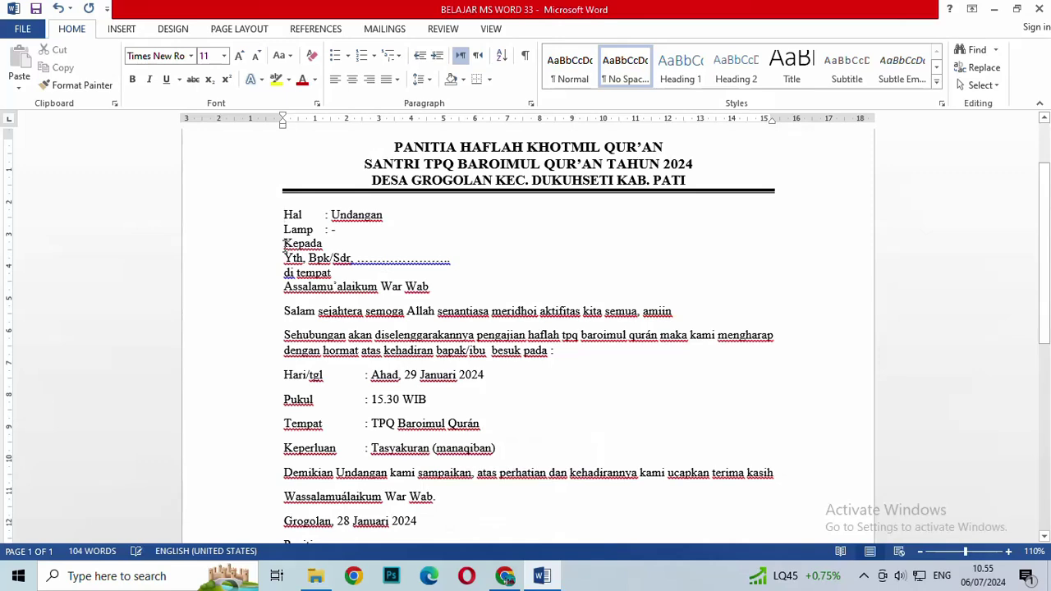
Indent the three recipient lines from "Kepada" to "di tempat" together to about 7.6 cm on the ruler
{"action": "left_click_drag", "start_coordinate": [246, 248], "coordinate": [244, 274]}
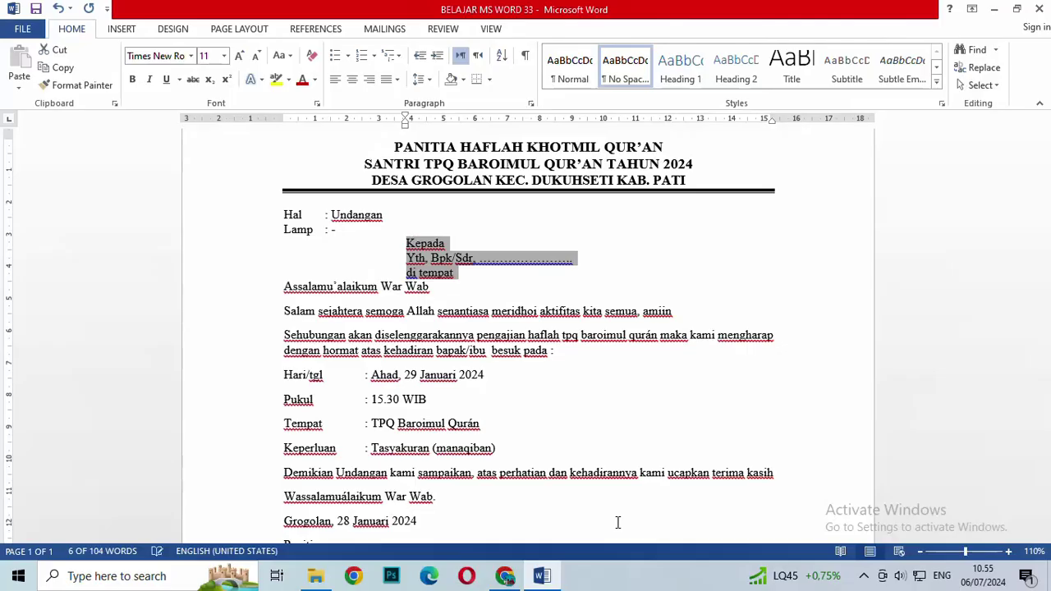
{"action": "key", "text": "ctrl+m"}
{"action": "key", "text": "ctrl+m"}
{"action": "key", "text": "ctrl+m"}
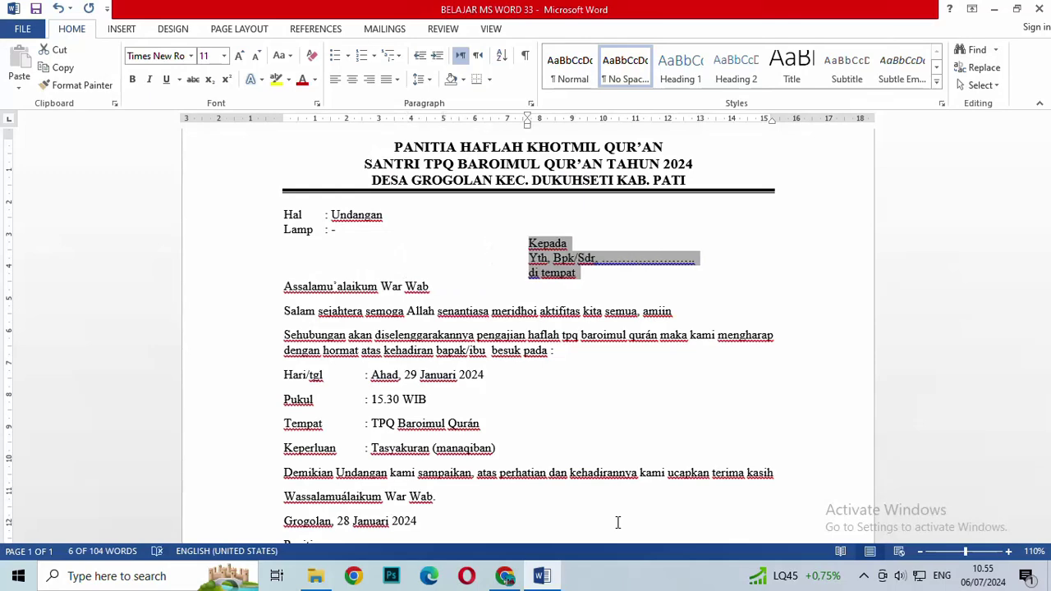
Indent the "Kepada" and "di tempat" lines by one further tab each, leaving the "Yth, Bpk/Sdr" line as is
{"action": "left_click", "coordinate": [531, 246]}
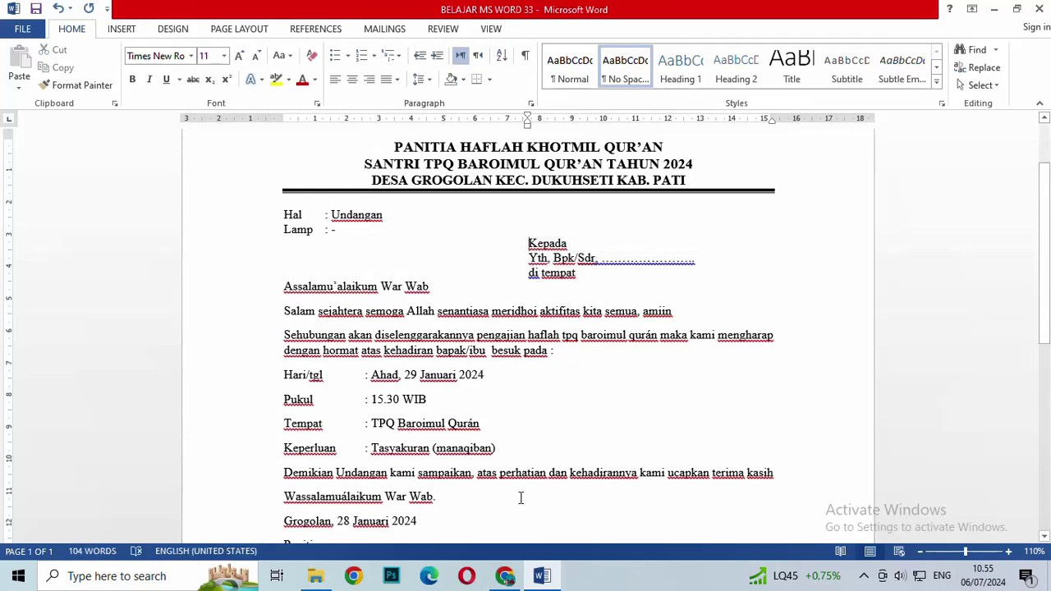
{"action": "key", "text": "Tab"}
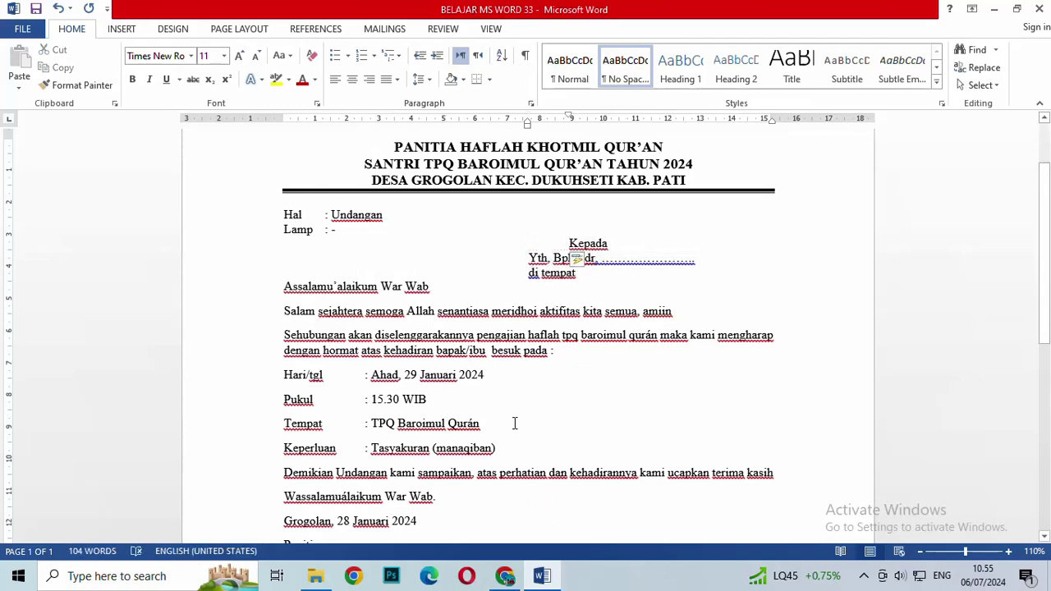
{"action": "left_click", "coordinate": [530, 280]}
{"action": "key", "text": "Tab"}
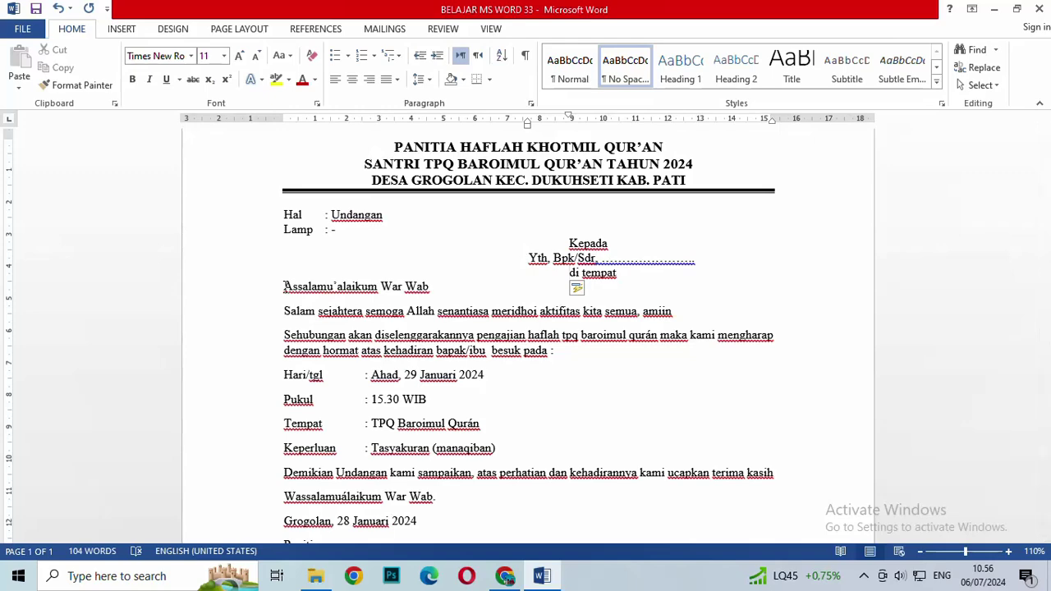
Insert two empty paragraphs between the recipient block and the "Assalamu'alaikum War Wab" greeting
{"action": "left_click", "coordinate": [285, 286]}
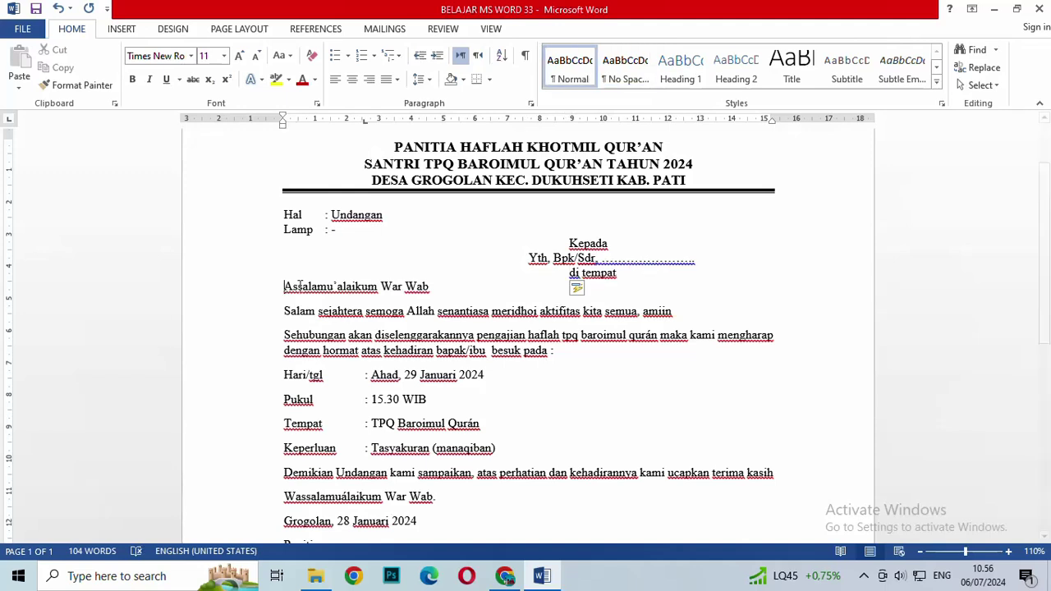
{"action": "key", "text": "Return"}
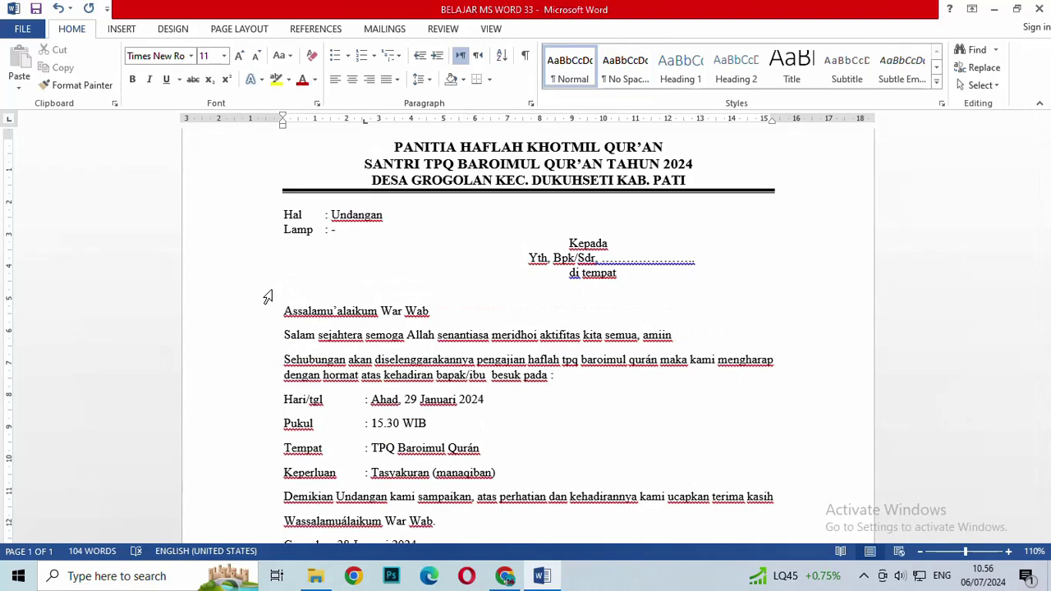
{"action": "key", "text": "Return"}
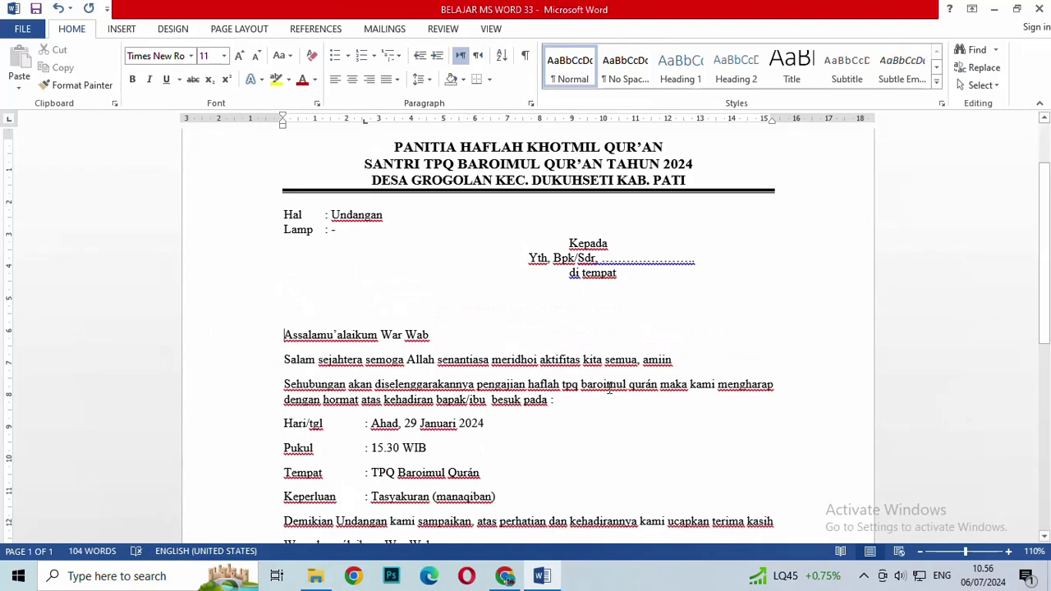
{"action": "left_click_drag", "start_coordinate": [1046, 218], "coordinate": [1049, 264]}
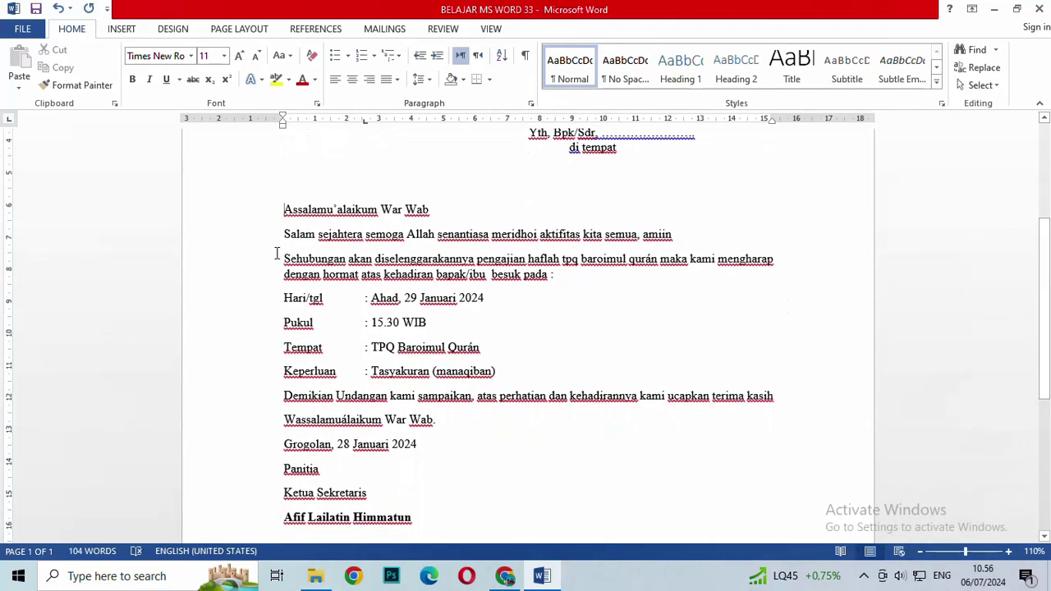
{"action": "double_click", "coordinate": [255, 269]}
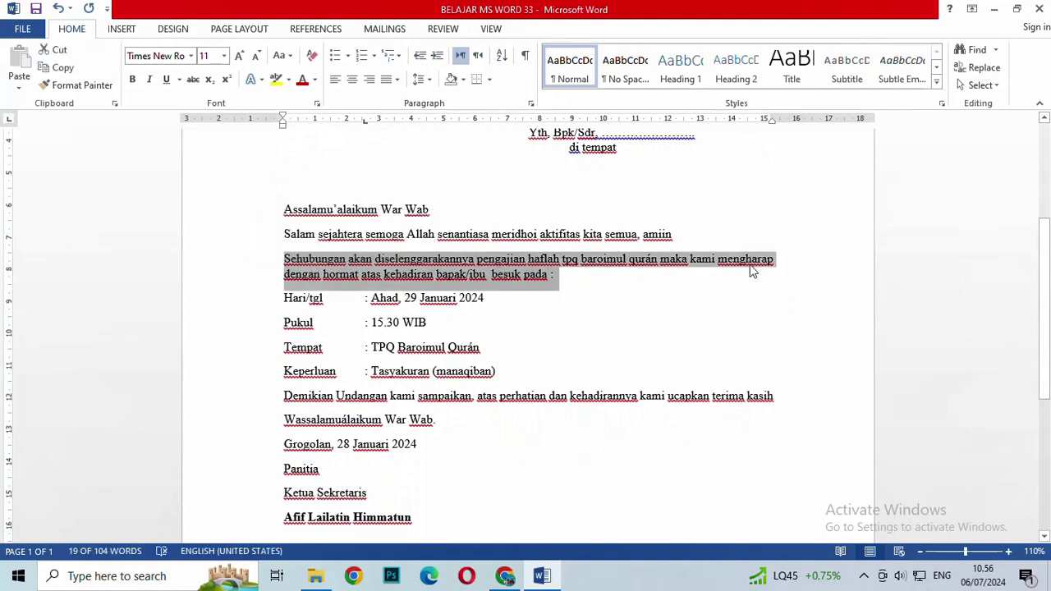
{"action": "left_click", "coordinate": [298, 267]}
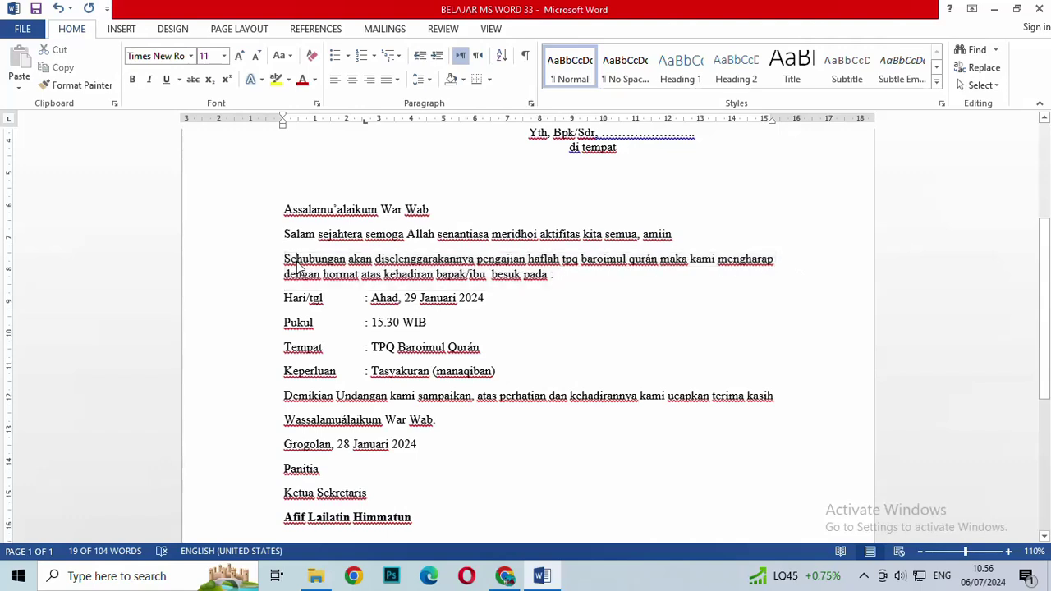
{"action": "left_click_drag", "start_coordinate": [278, 259], "coordinate": [362, 279]}
{"action": "left_click", "coordinate": [391, 285]}
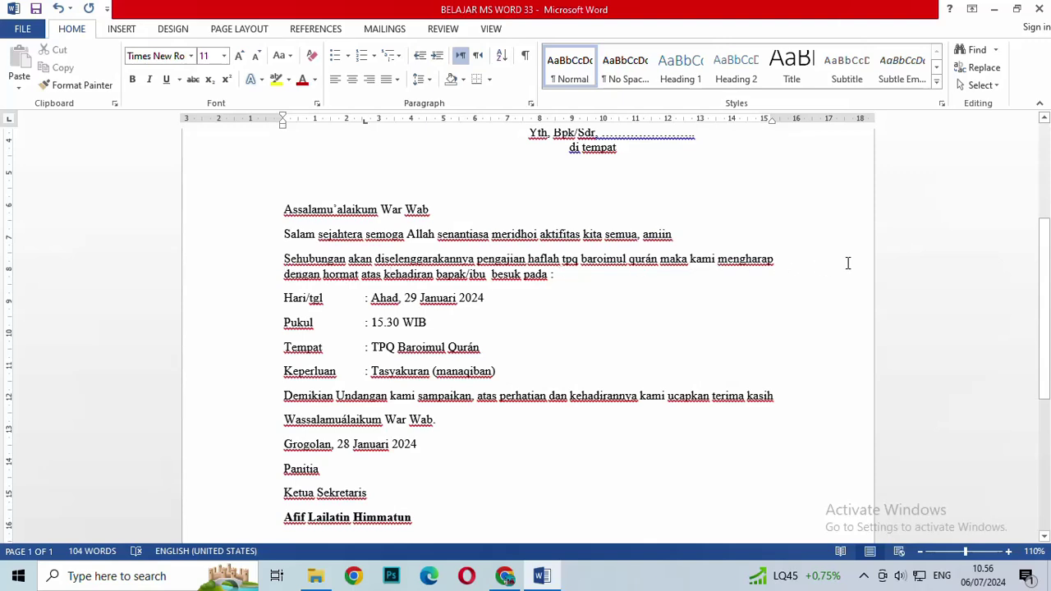
Switch the justified alignment of the two-line "Sehubungan" paragraph off and back on
{"action": "double_click", "coordinate": [236, 269]}
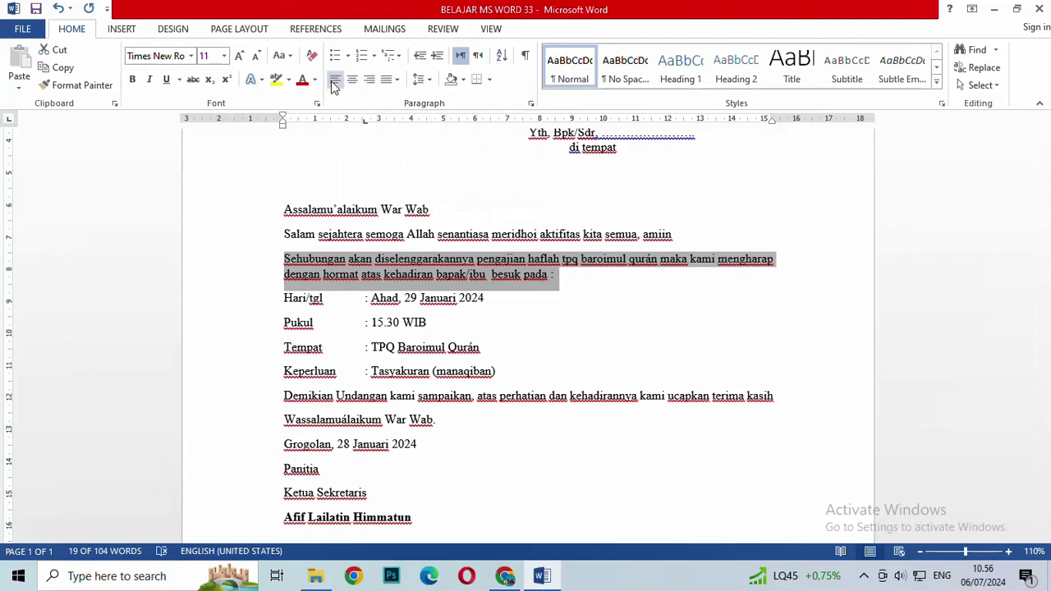
{"action": "left_click", "coordinate": [393, 83]}
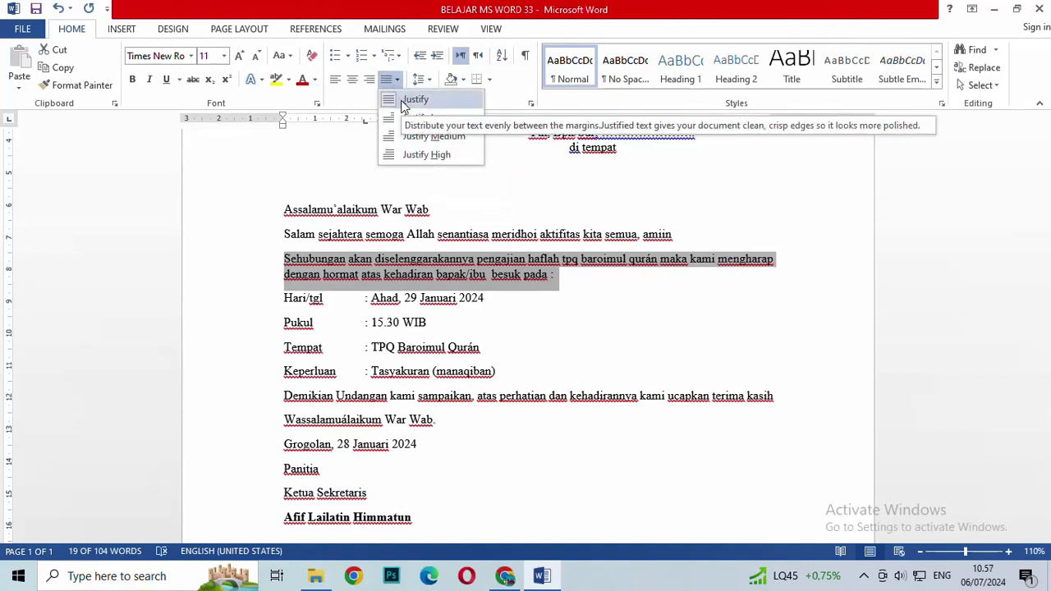
{"action": "left_click", "coordinate": [402, 103]}
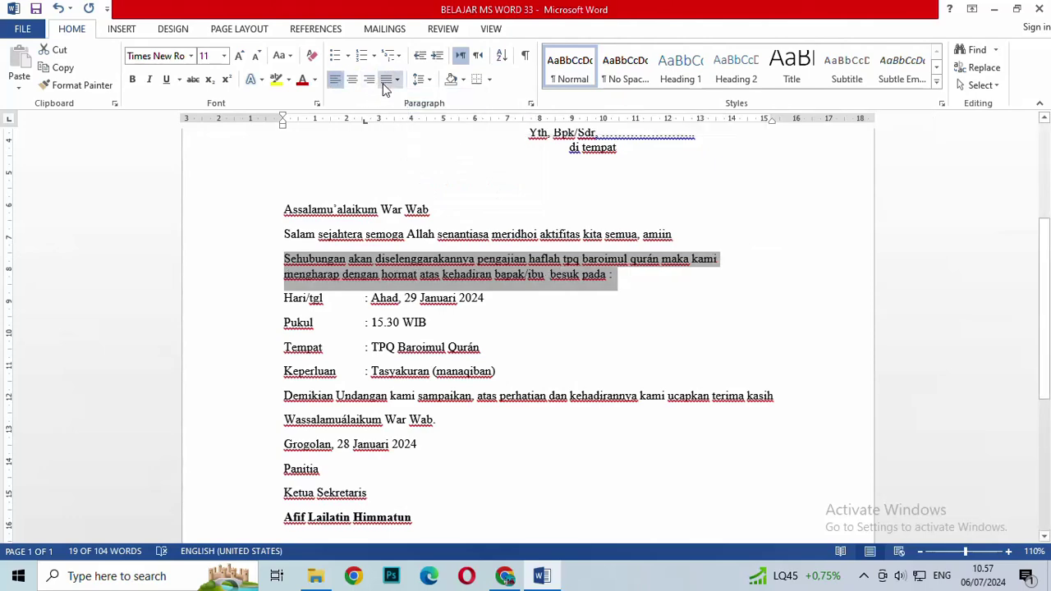
{"action": "left_click", "coordinate": [394, 80]}
{"action": "left_click", "coordinate": [393, 100]}
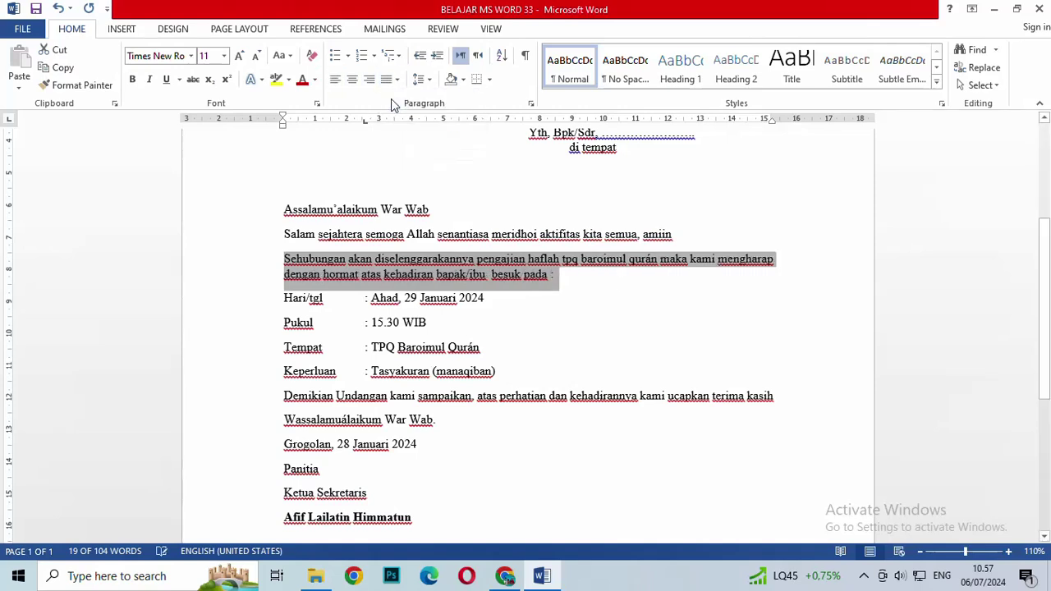
{"action": "left_click", "coordinate": [797, 263]}
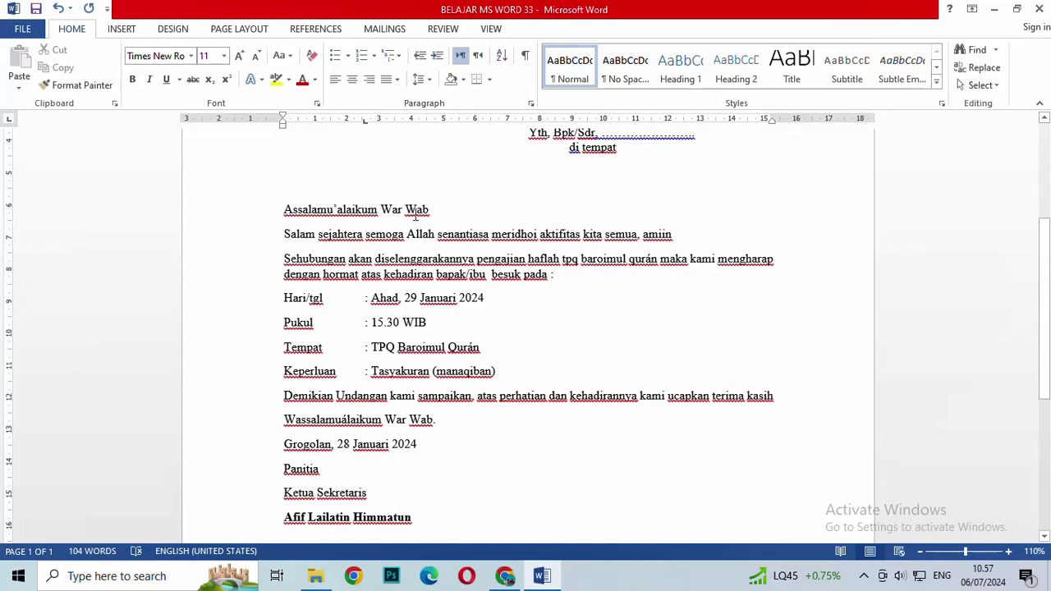
Left-align the two-line paragraph that begins with "Sehubungan"
{"action": "left_click_drag", "start_coordinate": [223, 259], "coordinate": [227, 275]}
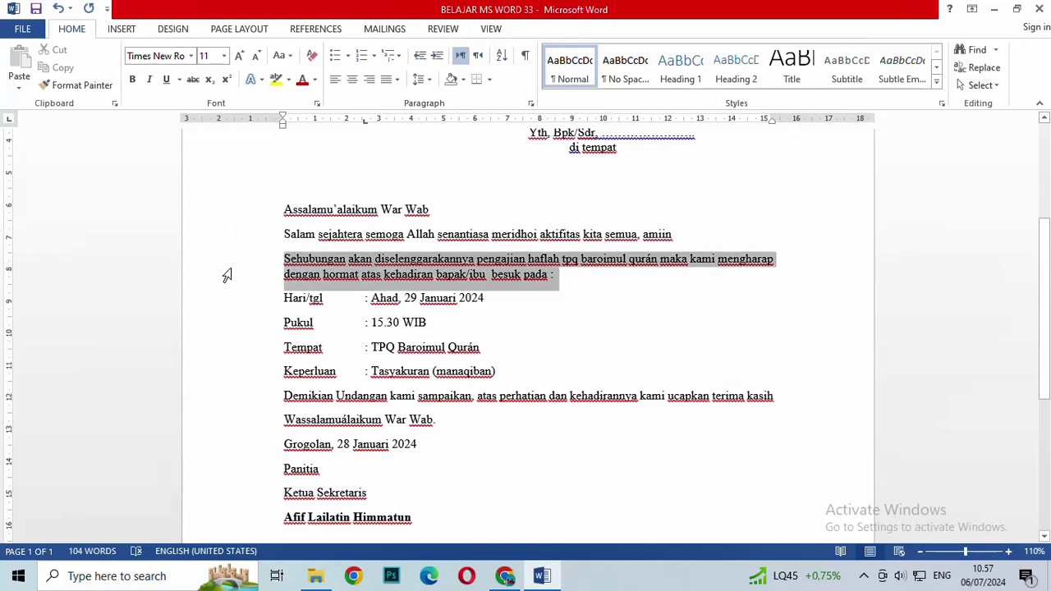
{"action": "left_click", "coordinate": [334, 80]}
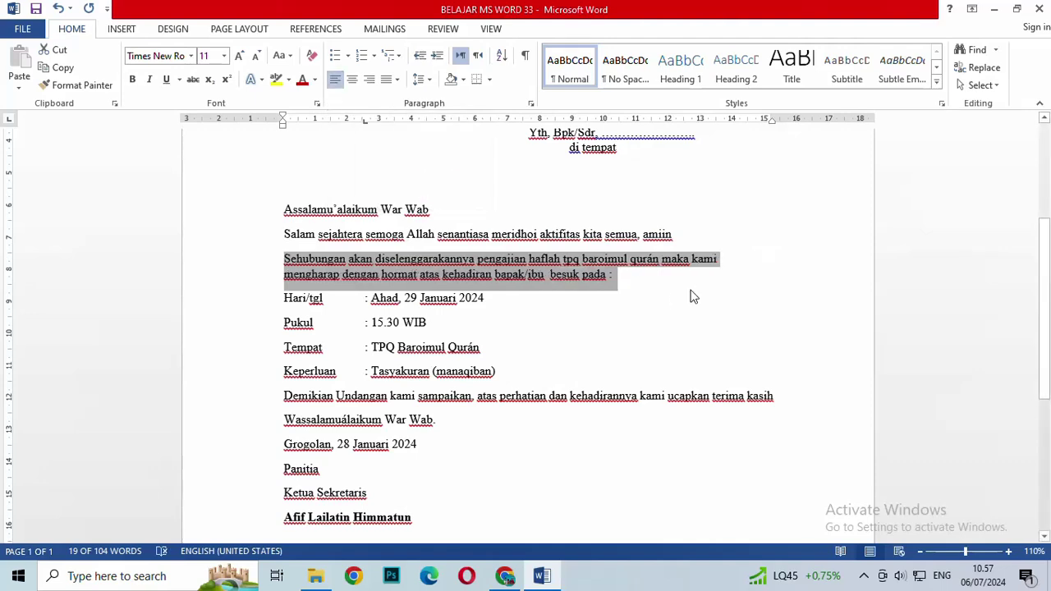
{"action": "left_click", "coordinate": [693, 283]}
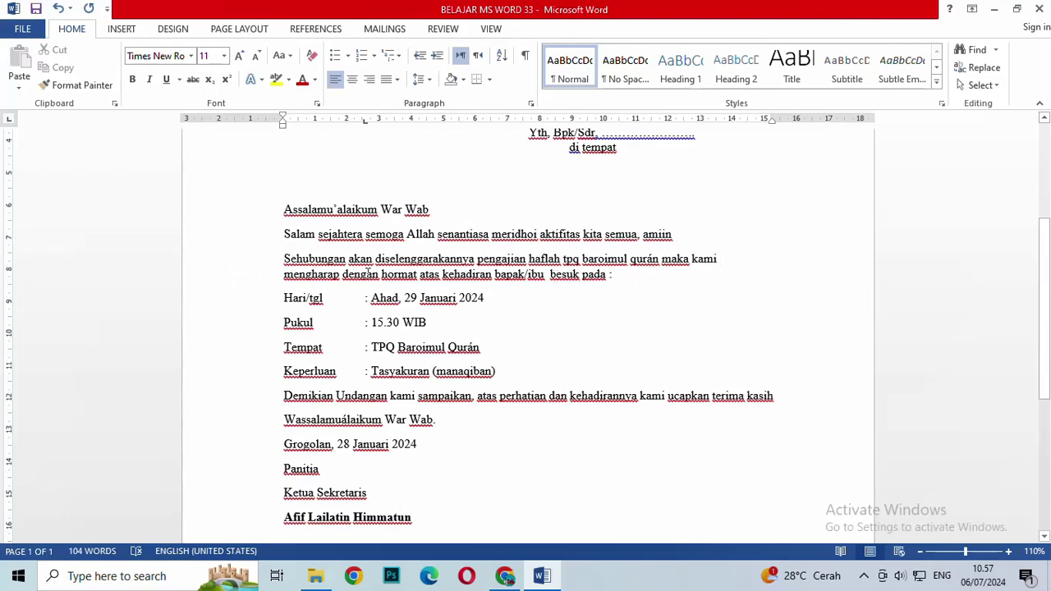
Justify the two-line "Sehubungan" paragraph so its text is spread evenly between both margins
{"action": "left_click_drag", "start_coordinate": [246, 263], "coordinate": [251, 271]}
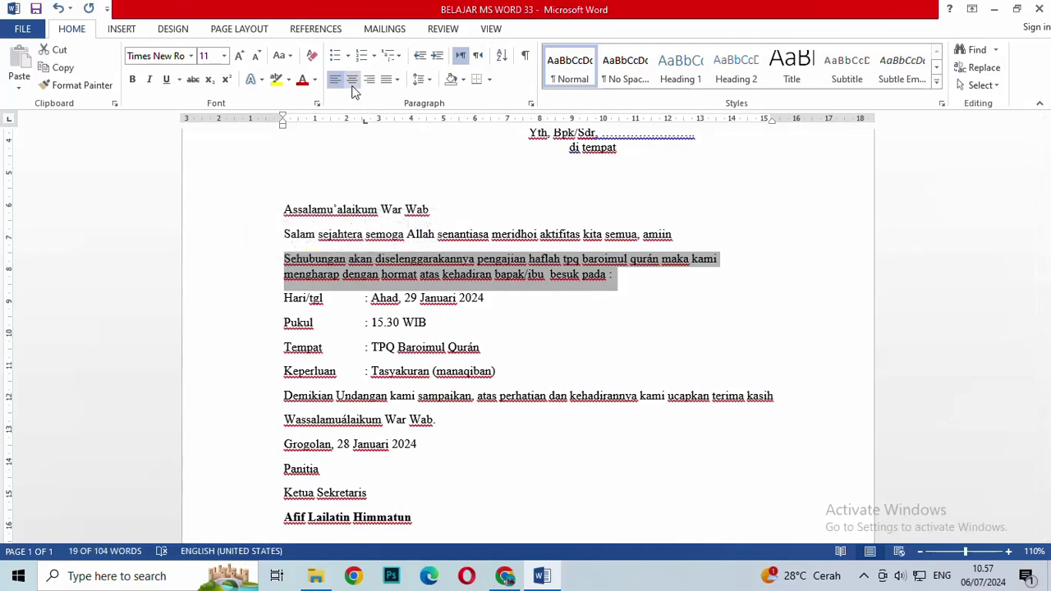
{"action": "left_click", "coordinate": [397, 79]}
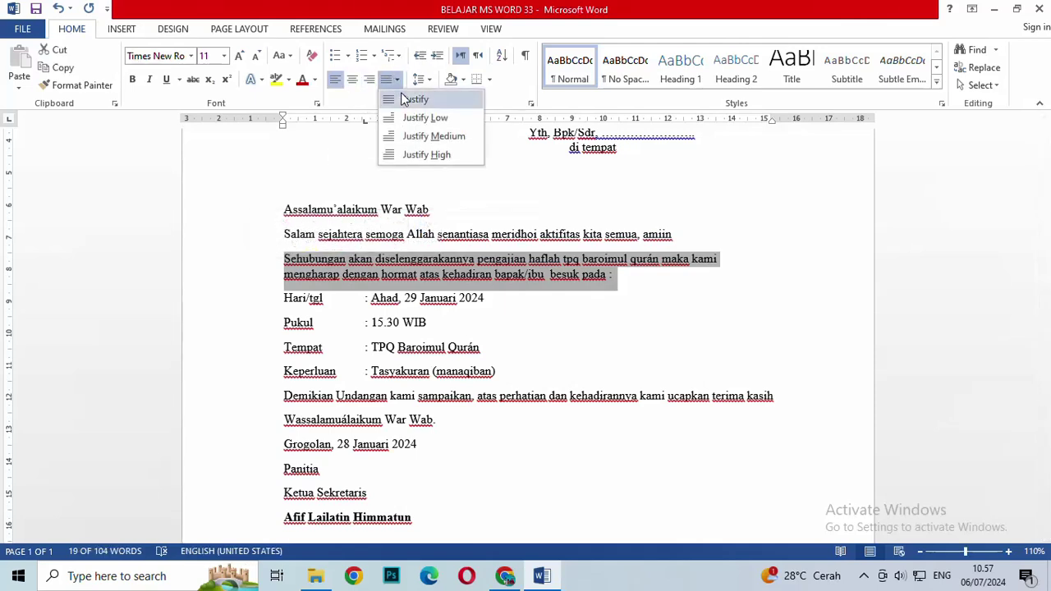
{"action": "left_click", "coordinate": [405, 99]}
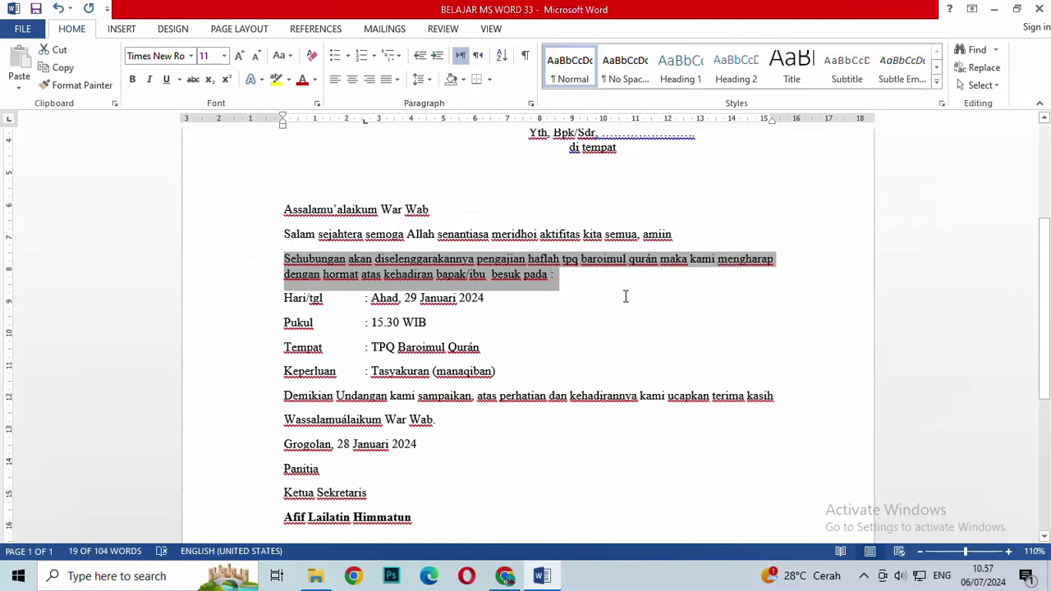
{"action": "left_click", "coordinate": [625, 298]}
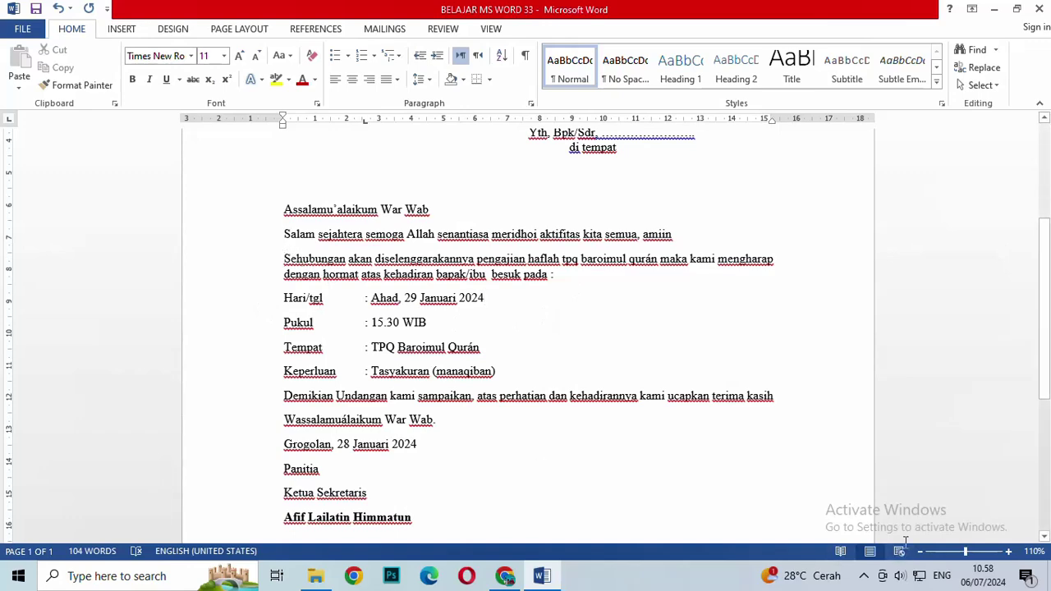
Enlarge the document view to 200% and place the cursor in front of the word "Sehubungan"
{"action": "left_click_drag", "start_coordinate": [228, 267], "coordinate": [229, 276]}
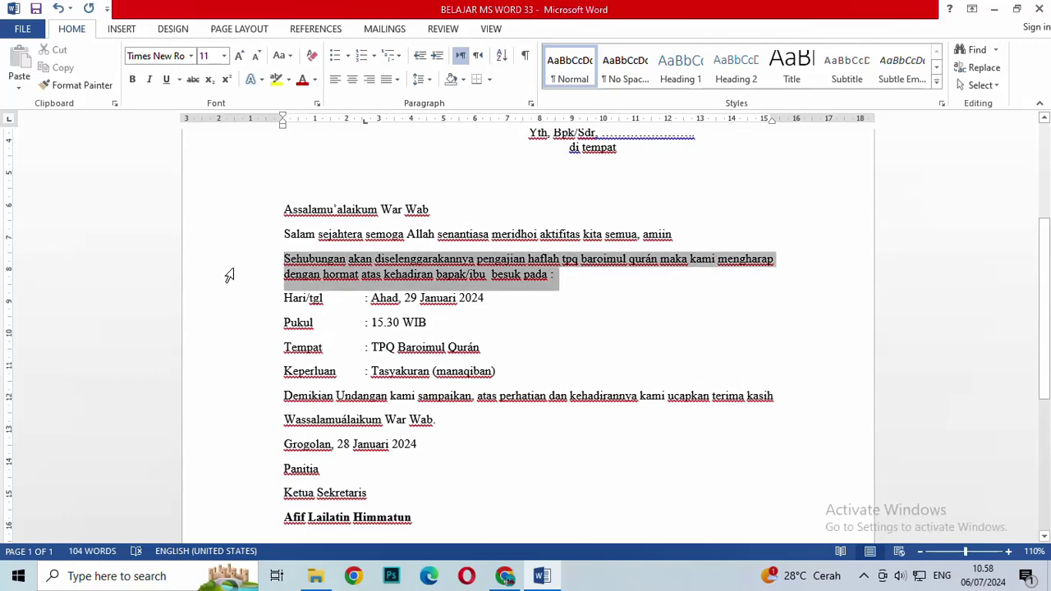
{"action": "left_click", "coordinate": [1009, 551]}
{"action": "left_click", "coordinate": [1009, 552]}
{"action": "left_click", "coordinate": [1009, 552]}
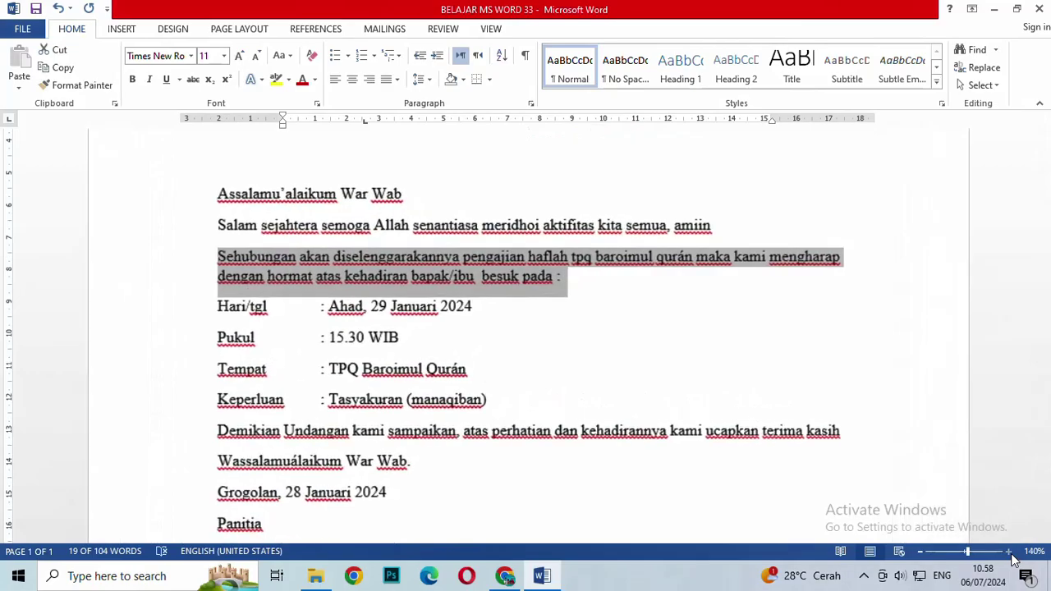
{"action": "left_click", "coordinate": [1009, 552]}
{"action": "left_click", "coordinate": [1009, 551]}
{"action": "left_click", "coordinate": [1008, 552]}
{"action": "left_click", "coordinate": [1008, 552]}
{"action": "left_click", "coordinate": [1009, 552]}
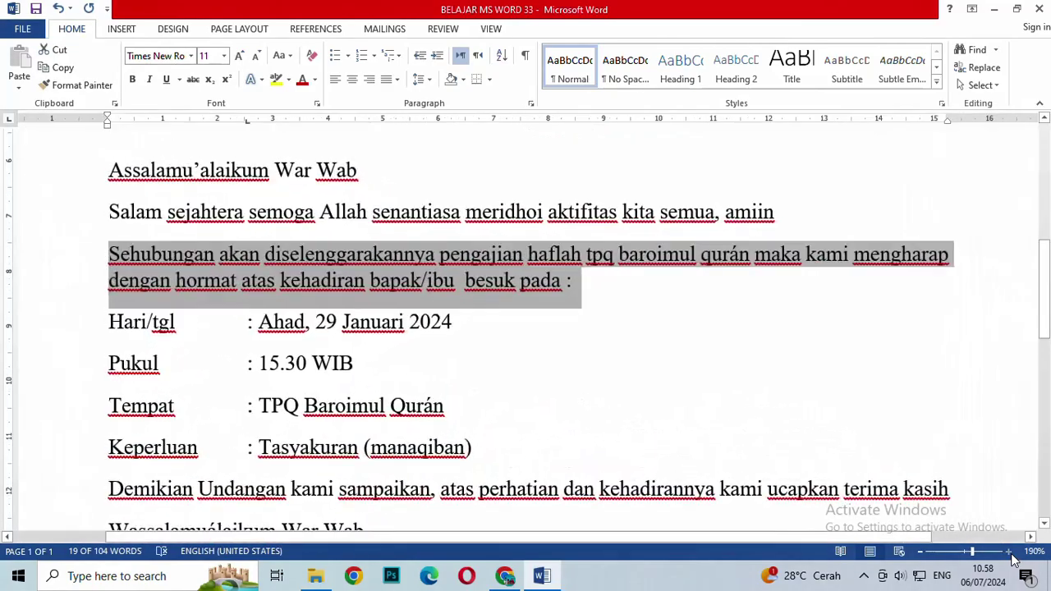
{"action": "left_click", "coordinate": [1009, 552]}
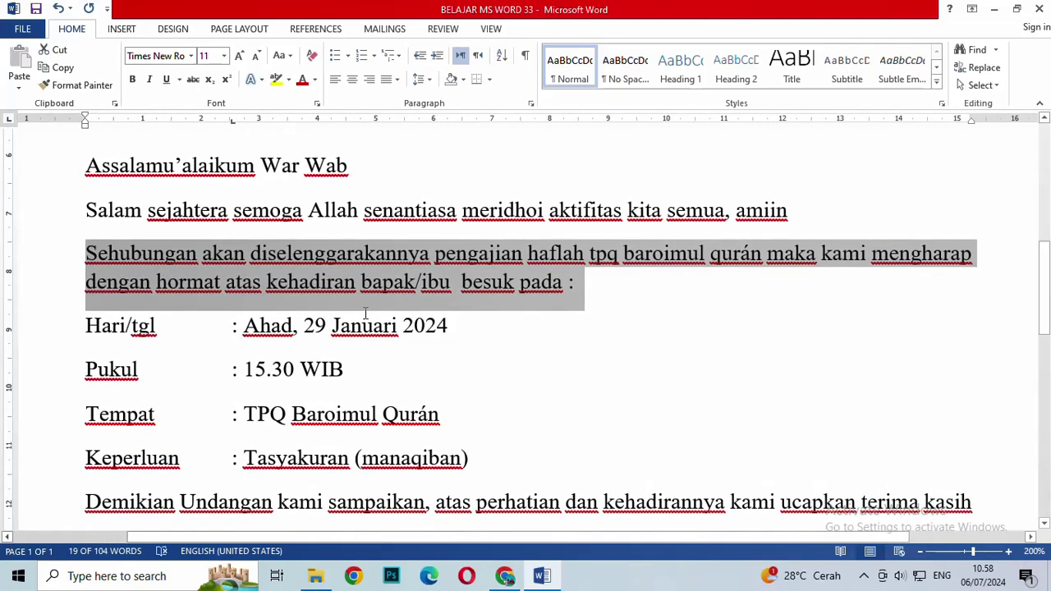
{"action": "left_click", "coordinate": [364, 323]}
{"action": "left_click", "coordinate": [86, 253]}
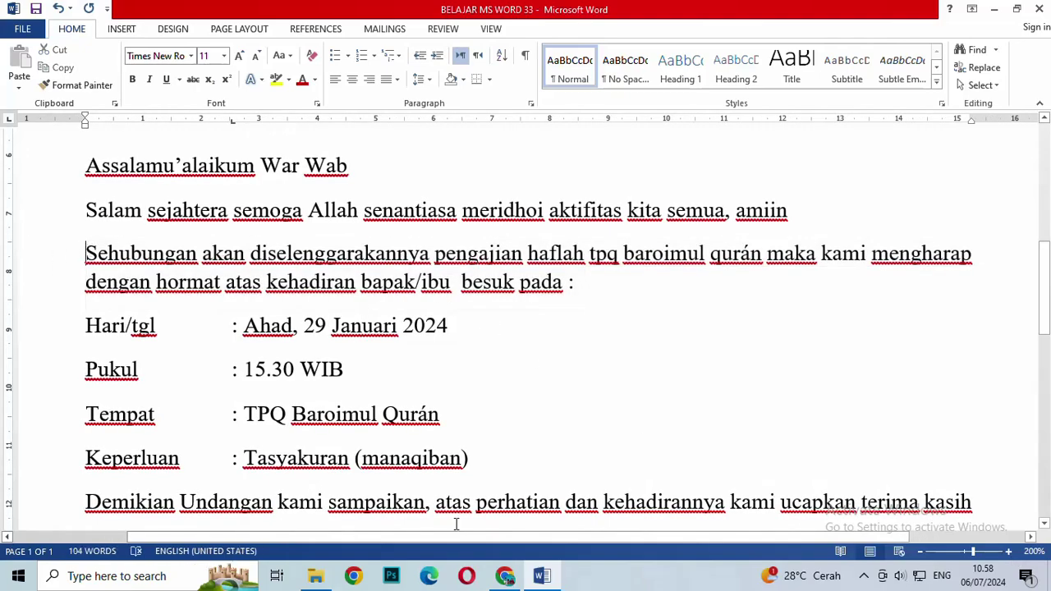
Change the word "tpq" in the "Sehubungan" paragraph to the all-uppercase "TPQ" with the change-case command
{"action": "left_click", "coordinate": [782, 577]}
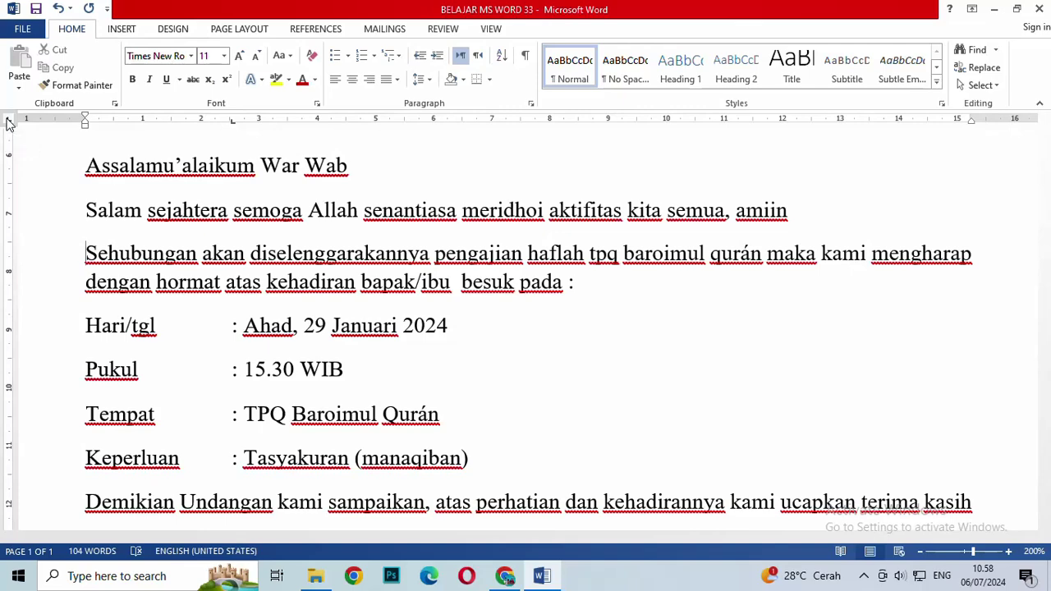
{"action": "key", "text": "ctrl+Right"}
{"action": "key", "text": "ctrl+Right"}
{"action": "key", "text": "ctrl+Right"}
{"action": "key", "text": "ctrl+Right"}
{"action": "key", "text": "Right"}
{"action": "key", "text": "ctrl+Left"}
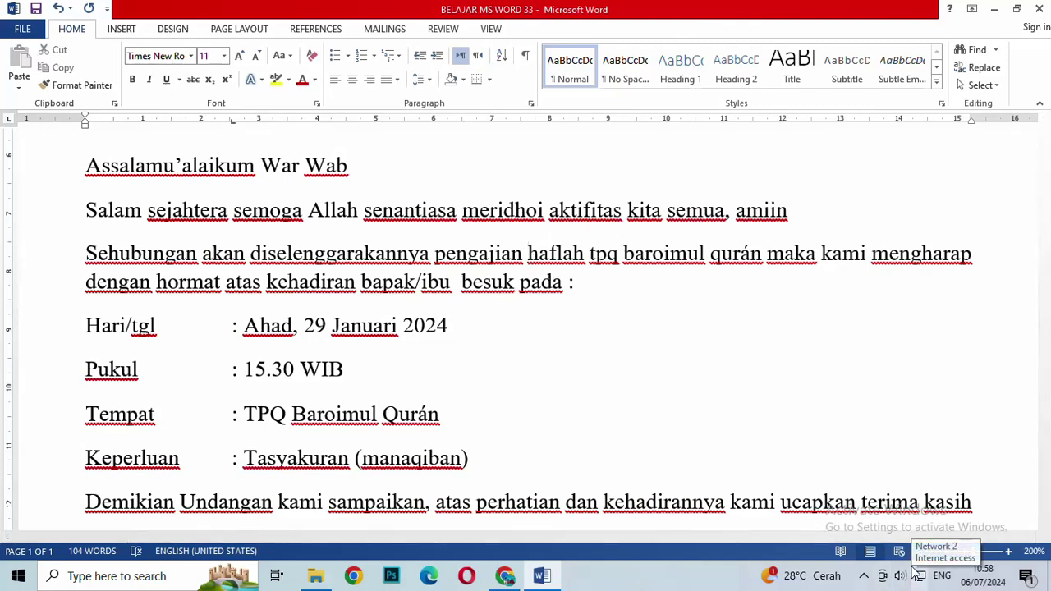
{"action": "key", "text": "ctrl+Right"}
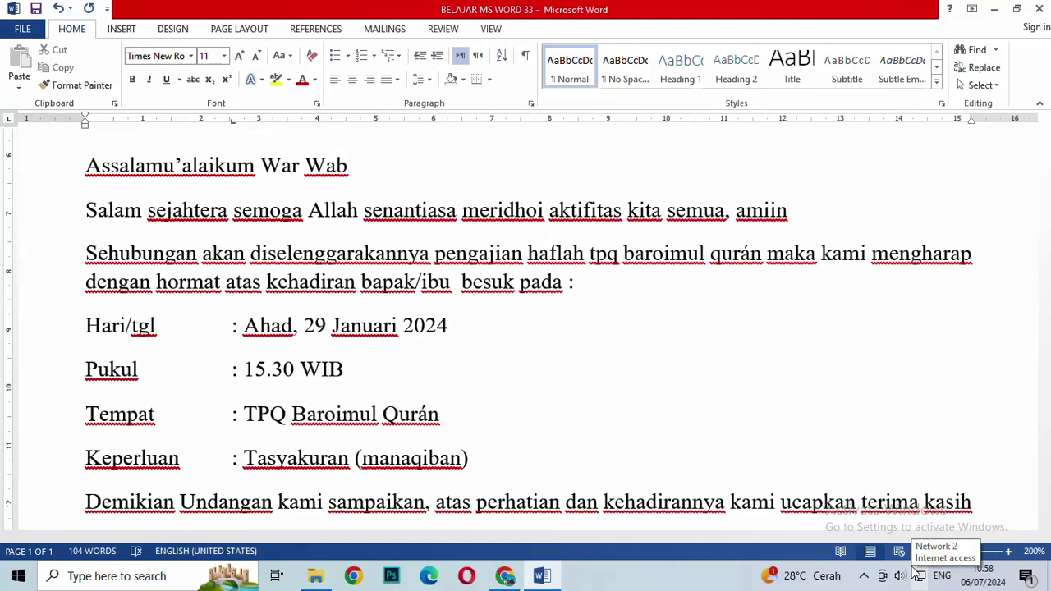
{"action": "key", "text": "shift+F3"}
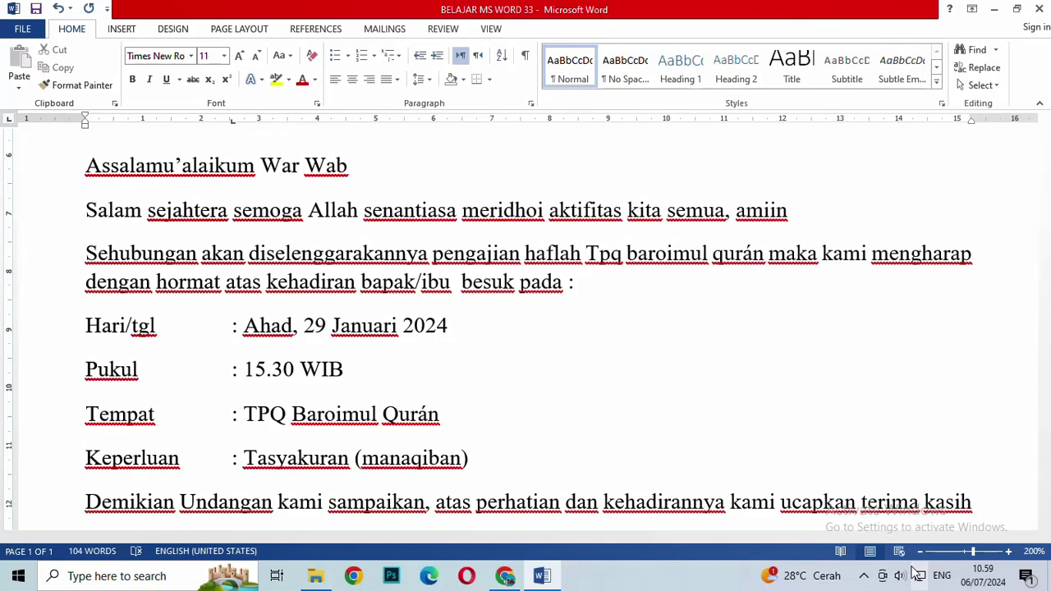
{"action": "key", "text": "shift+F3"}
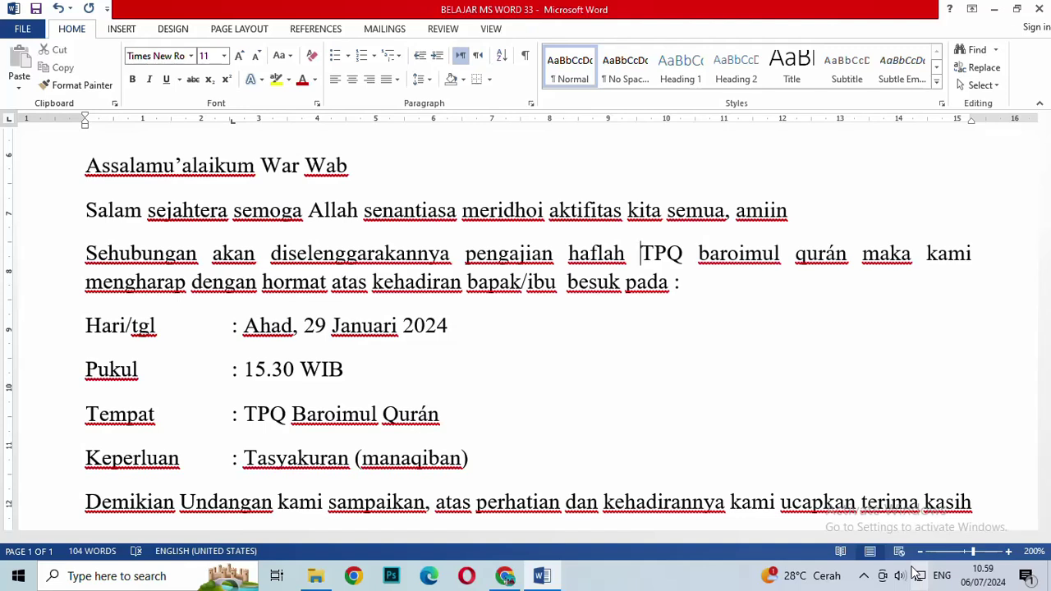
Capitalize the first letters of the two words after "TPQ" so they read "Baroimul Qurán"
{"action": "key", "text": "ctrl+Right"}
{"action": "key", "text": "shift+F3"}
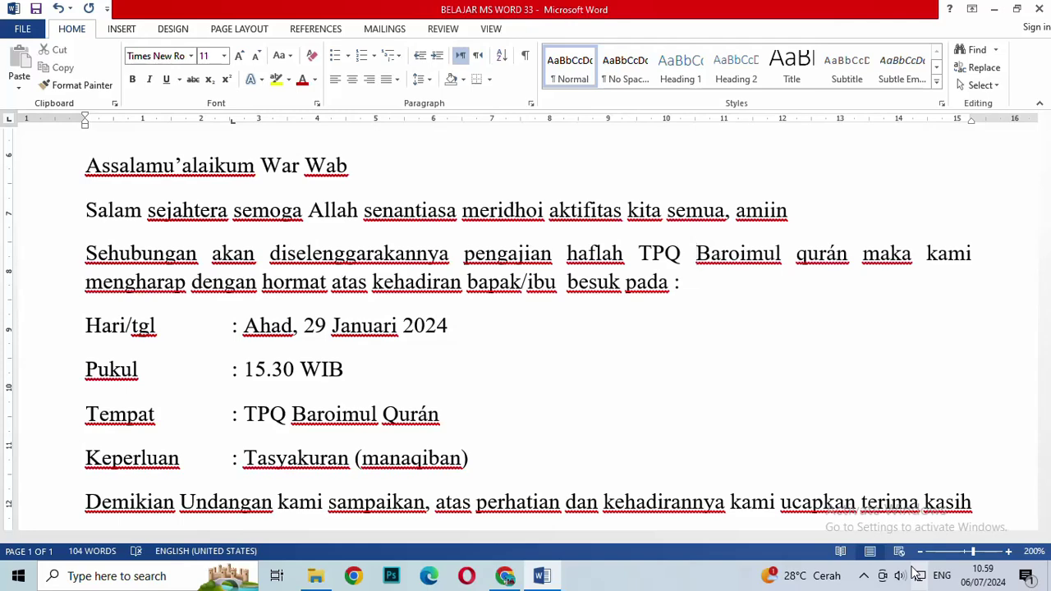
{"action": "key", "text": "ctrl+Right"}
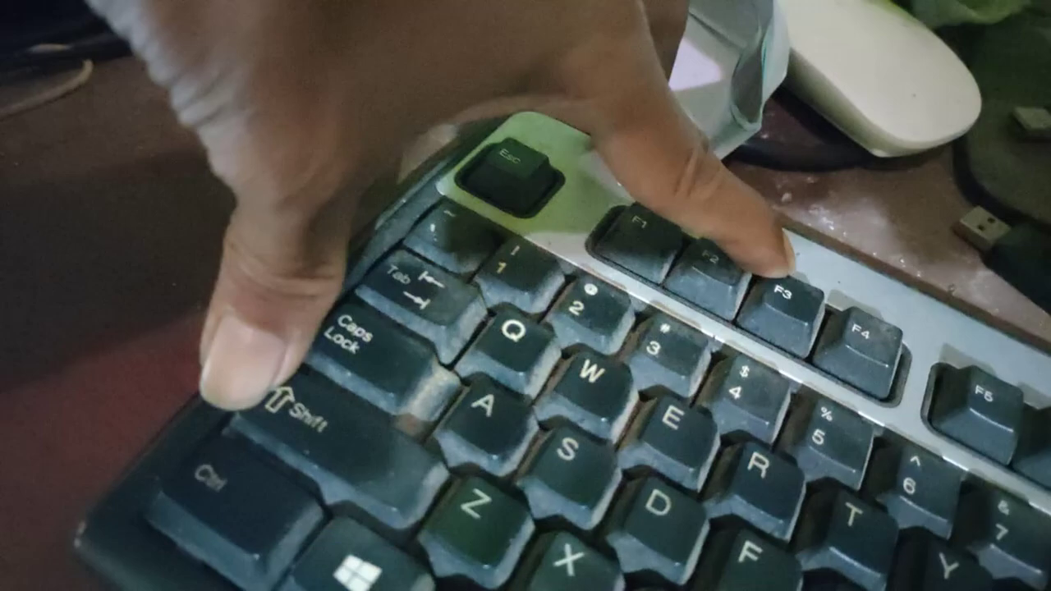
{"action": "key", "text": "shift+F3"}
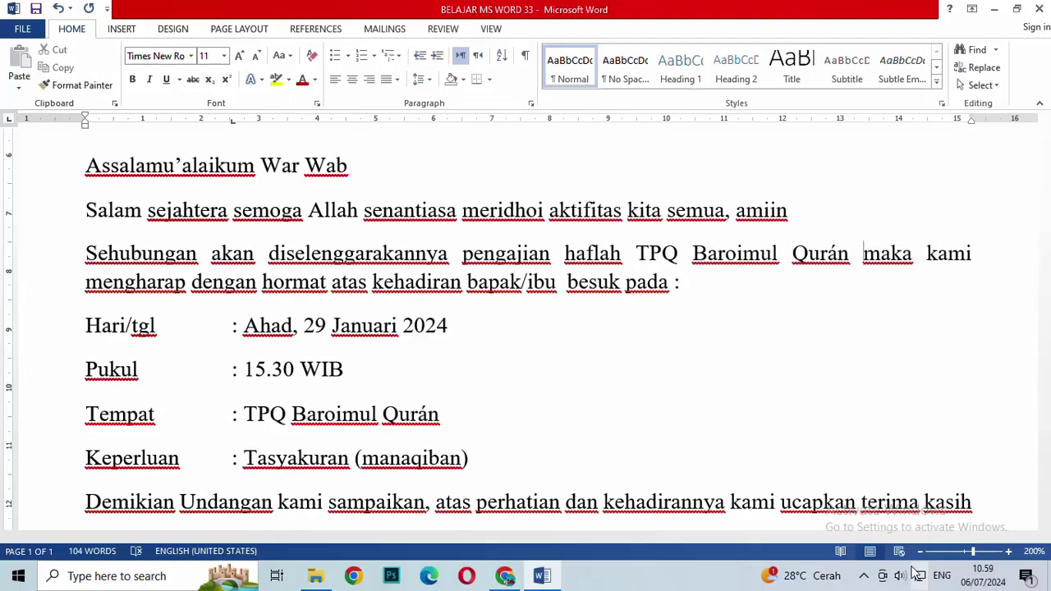
Go through the rest of the "Sehubungan" paragraph word by word, up to the word "pada"
{"action": "key", "text": "ctrl+Right"}
{"action": "key", "text": "ctrl+Right"}
{"action": "key", "text": "ctrl+Right"}
{"action": "key", "text": "ctrl+Right"}
{"action": "key", "text": "ctrl+Right"}
{"action": "key", "text": "ctrl+Right"}
{"action": "key", "text": "ctrl+Right"}
{"action": "key", "text": "ctrl+Right"}
{"action": "key", "text": "ctrl+Right"}
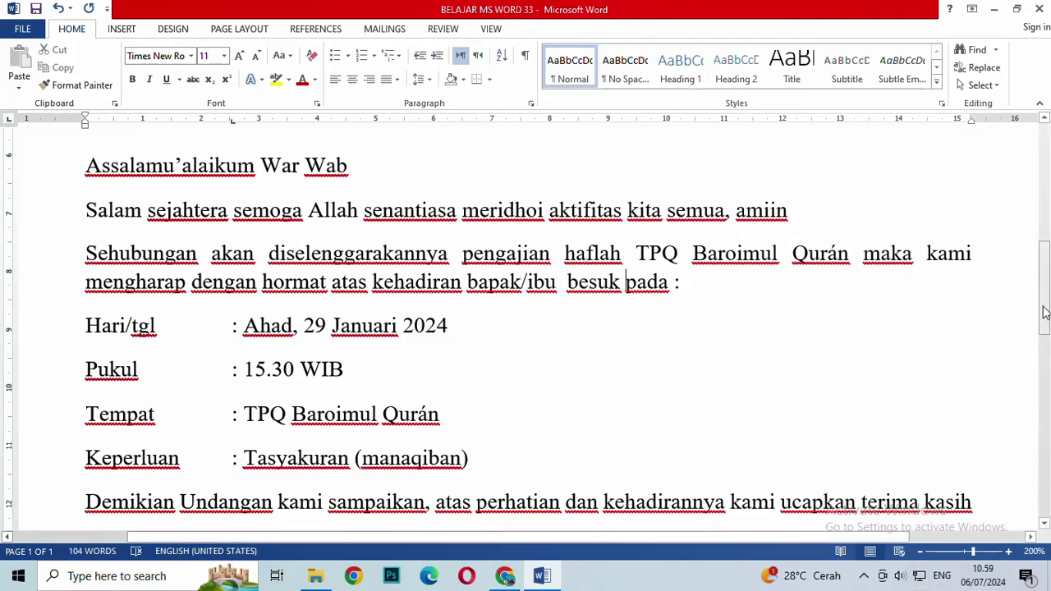
Indent the four event detail lines, from "Hari/tgl" to "Keperluan", by one level
{"action": "scroll", "coordinate": [1046, 308], "scroll_direction": "down", "scroll_amount": 2}
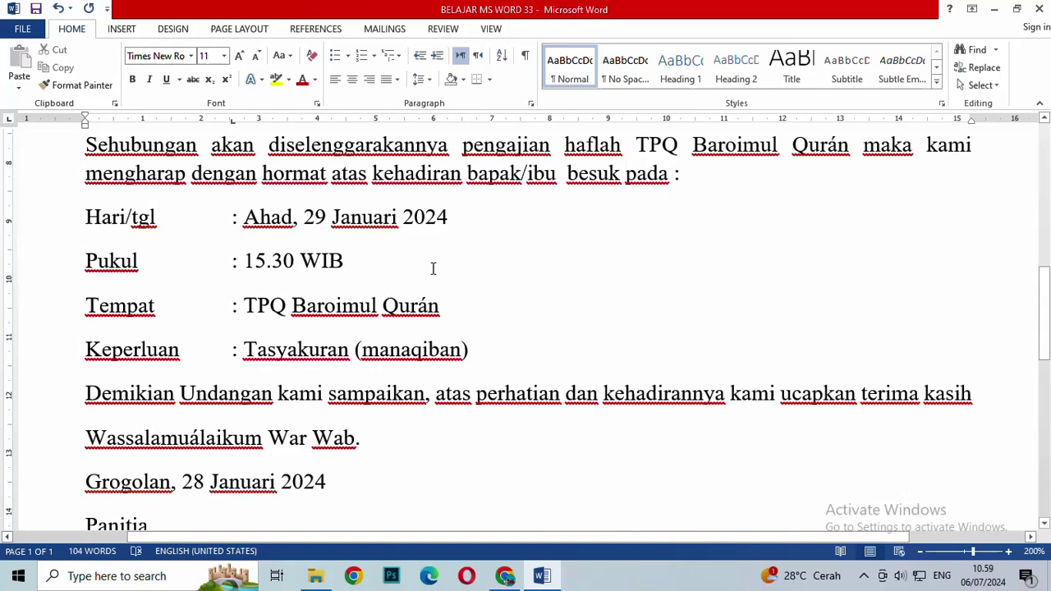
{"action": "left_click", "coordinate": [58, 222]}
{"action": "left_click_drag", "start_coordinate": [57, 222], "coordinate": [44, 347]}
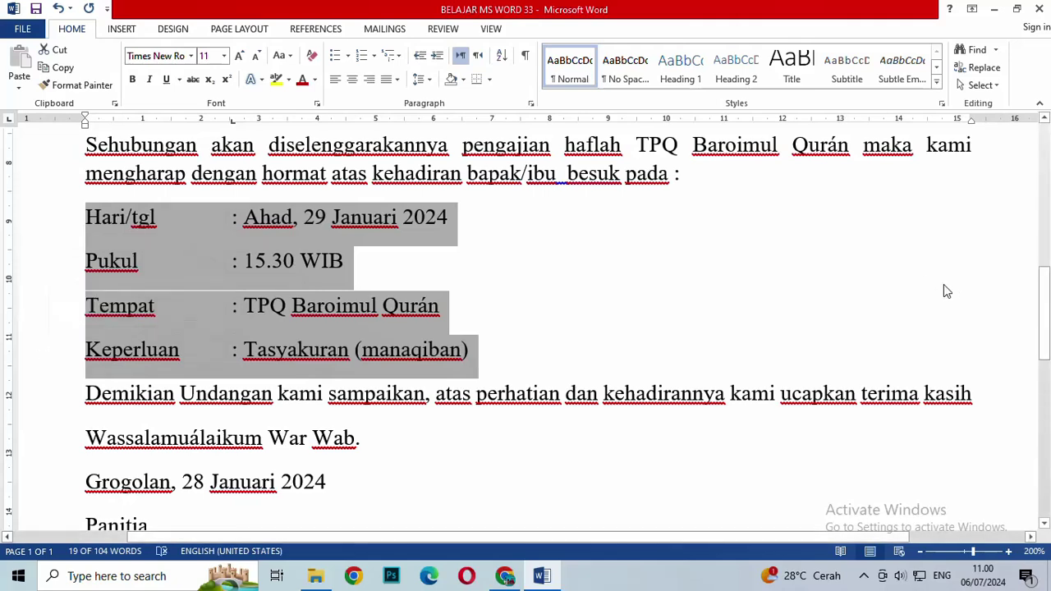
{"action": "key", "text": "Tab"}
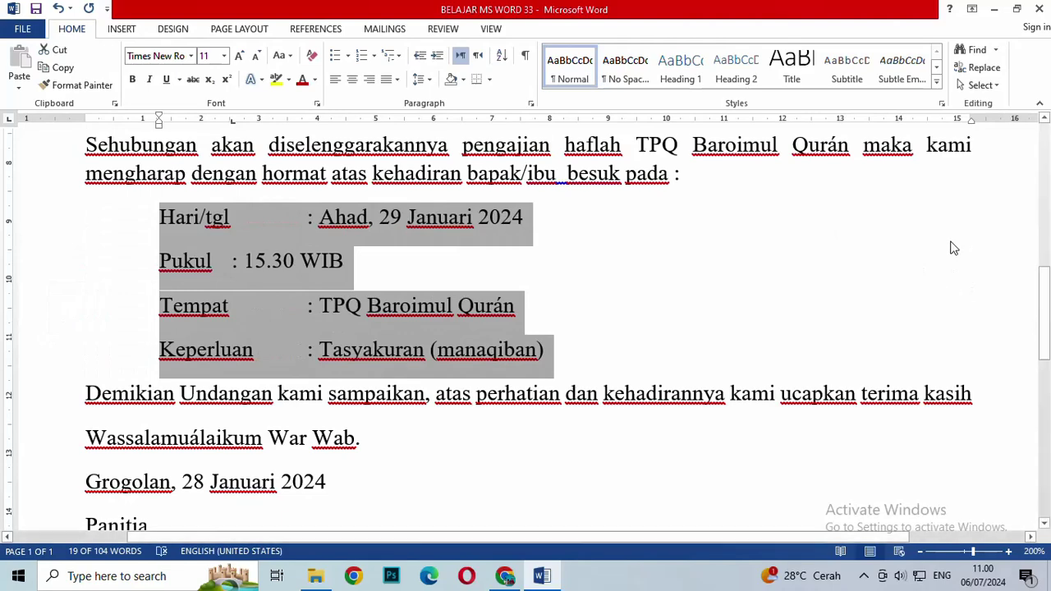
{"action": "left_click", "coordinate": [725, 283]}
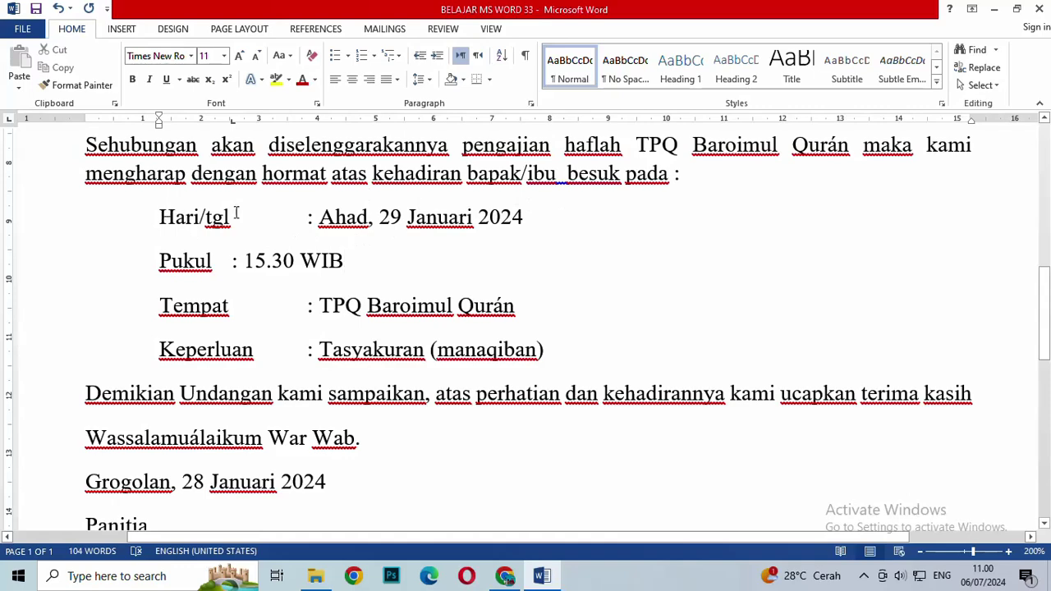
Insert one blank line above the "Hari/tgl" line and another above the "Demikian Undangan" line
{"action": "left_click", "coordinate": [167, 217]}
{"action": "key", "text": "Return"}
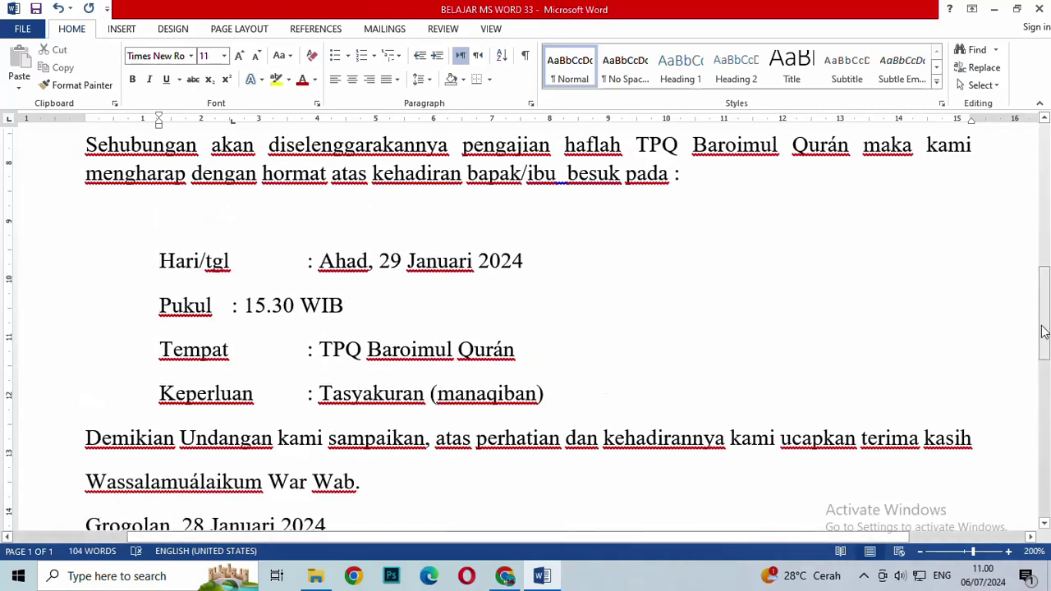
{"action": "scroll", "coordinate": [1045, 331], "scroll_direction": "down", "scroll_amount": 2}
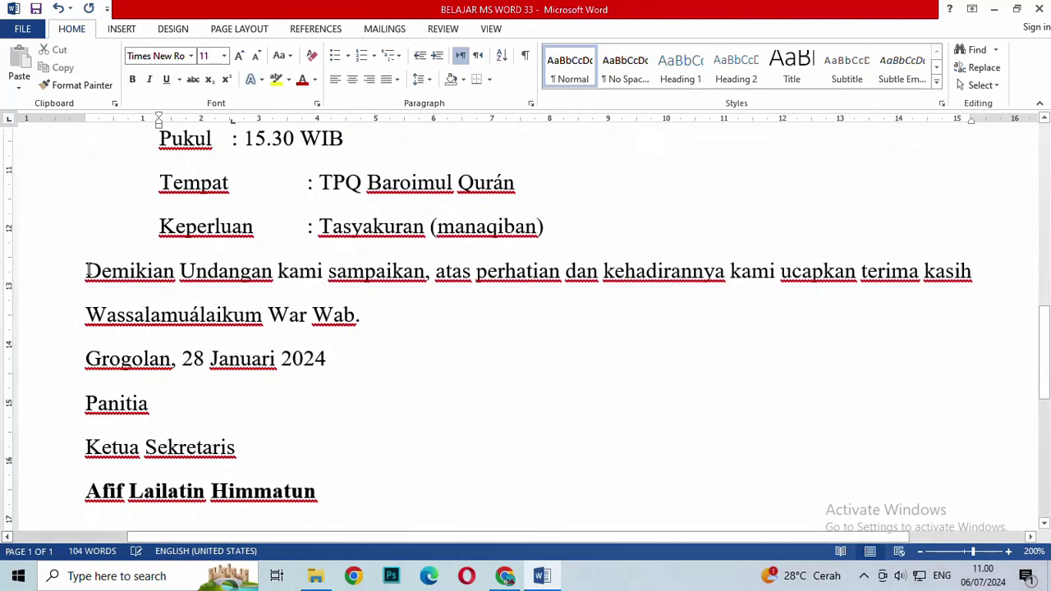
{"action": "left_click", "coordinate": [88, 271]}
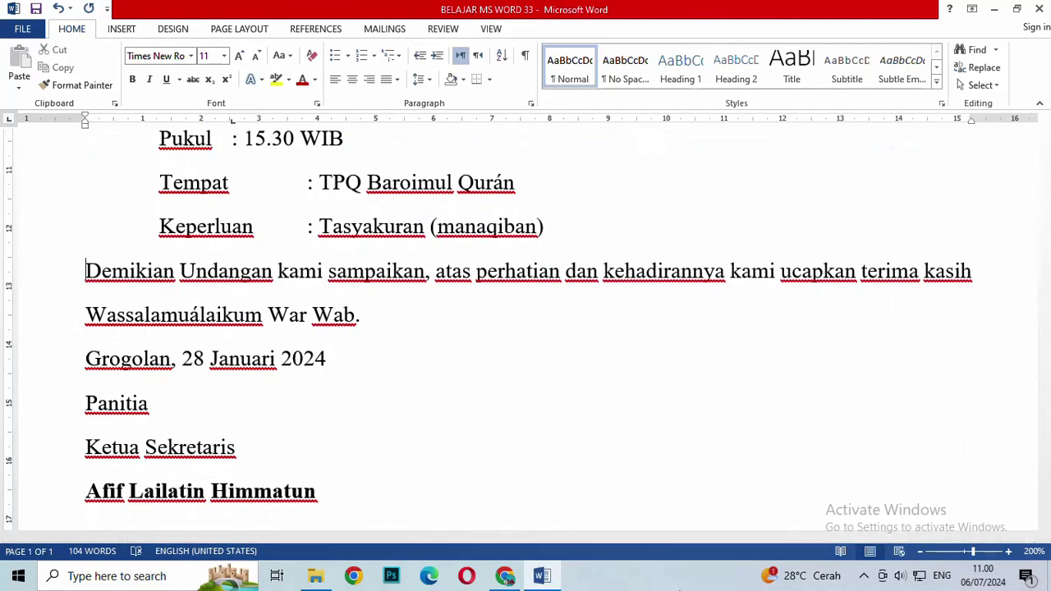
{"action": "key", "text": "Return"}
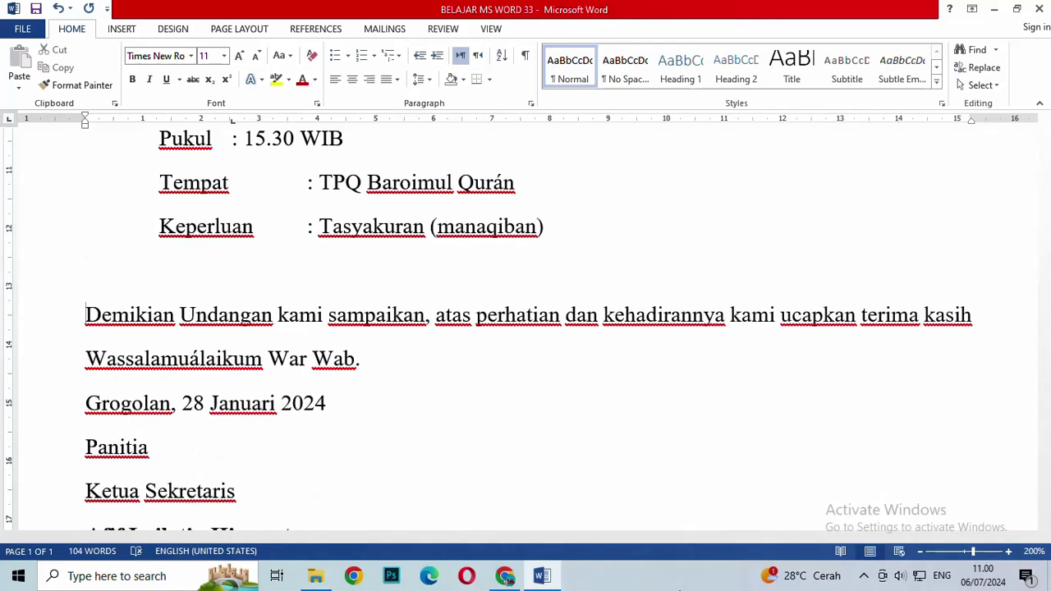
Insert a blank line between the "Wassalamuálaikum War Wab." closing and the "Grogolan, 28 Januari 2024" line
{"action": "scroll", "coordinate": [1045, 337], "scroll_direction": "down", "scroll_amount": 2}
{"action": "scroll", "coordinate": [1046, 357], "scroll_direction": "down", "scroll_amount": 2}
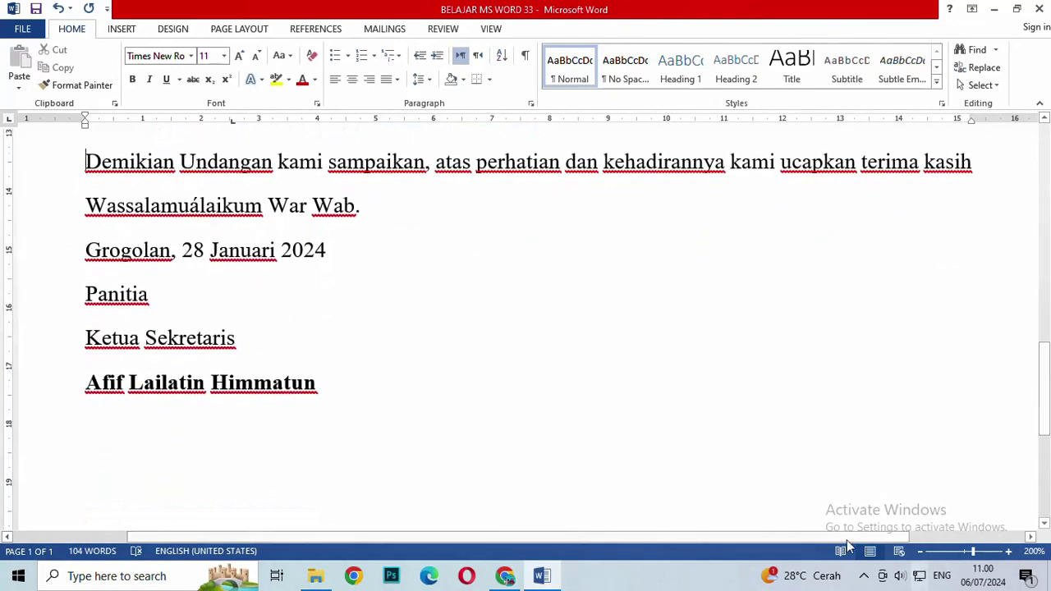
{"action": "left_click", "coordinate": [86, 250]}
{"action": "key", "text": "Return"}
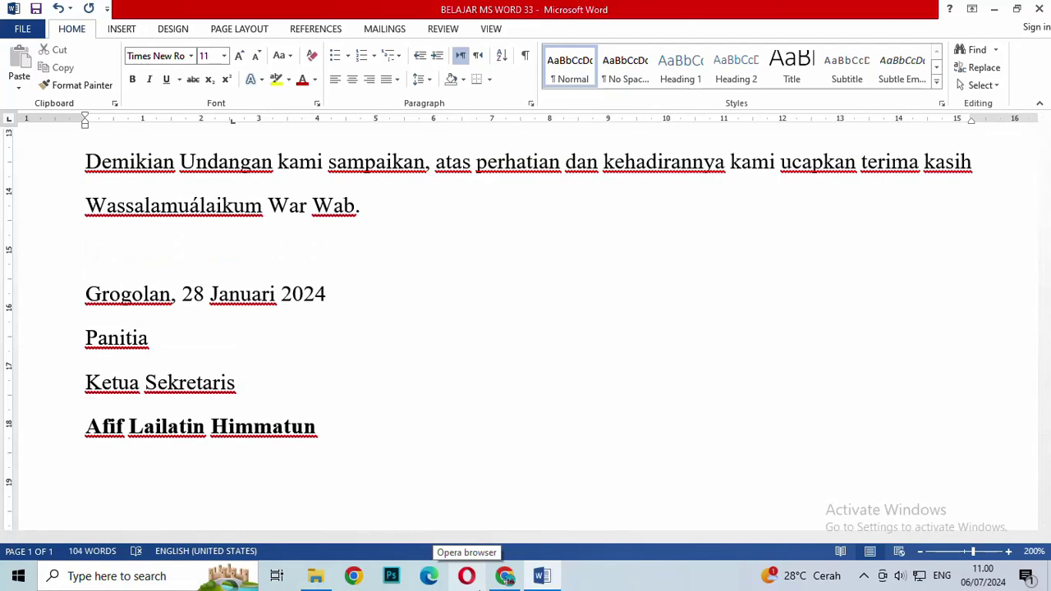
Indent the whole signature block, from the "Grogolan" date line to the names line, by two levels
{"action": "left_click_drag", "start_coordinate": [40, 306], "coordinate": [61, 432]}
{"action": "left_click", "coordinate": [241, 499]}
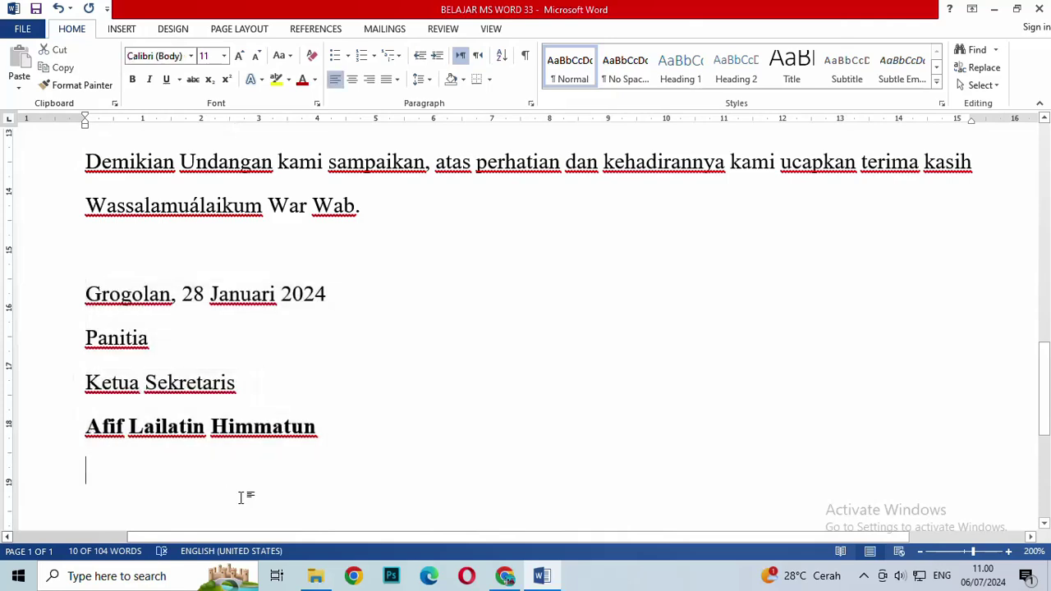
{"action": "left_click_drag", "start_coordinate": [50, 308], "coordinate": [45, 428]}
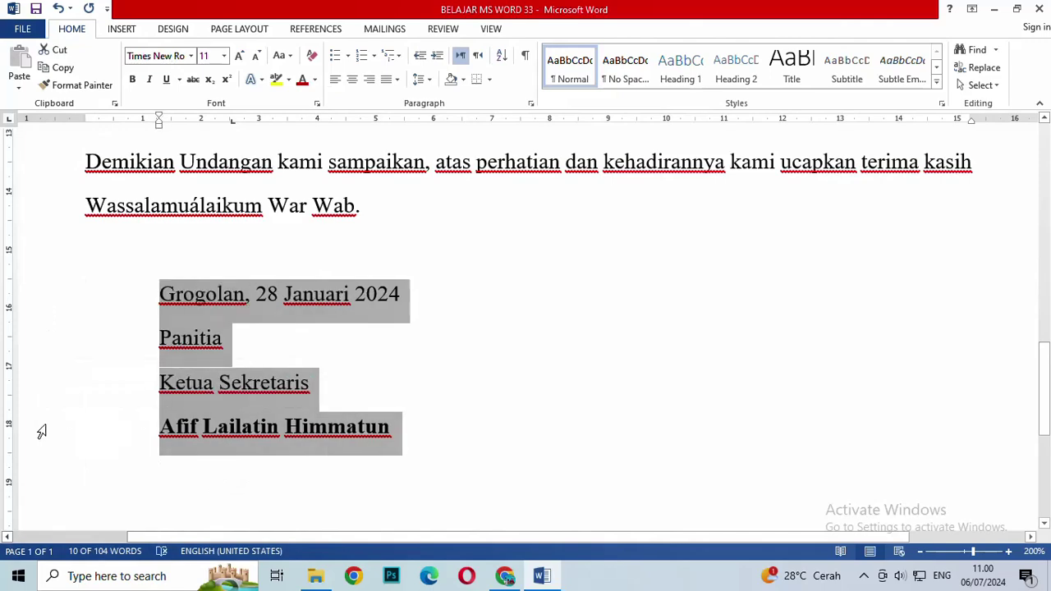
{"action": "key", "text": "ctrl+m"}
{"action": "left_click", "coordinate": [85, 288]}
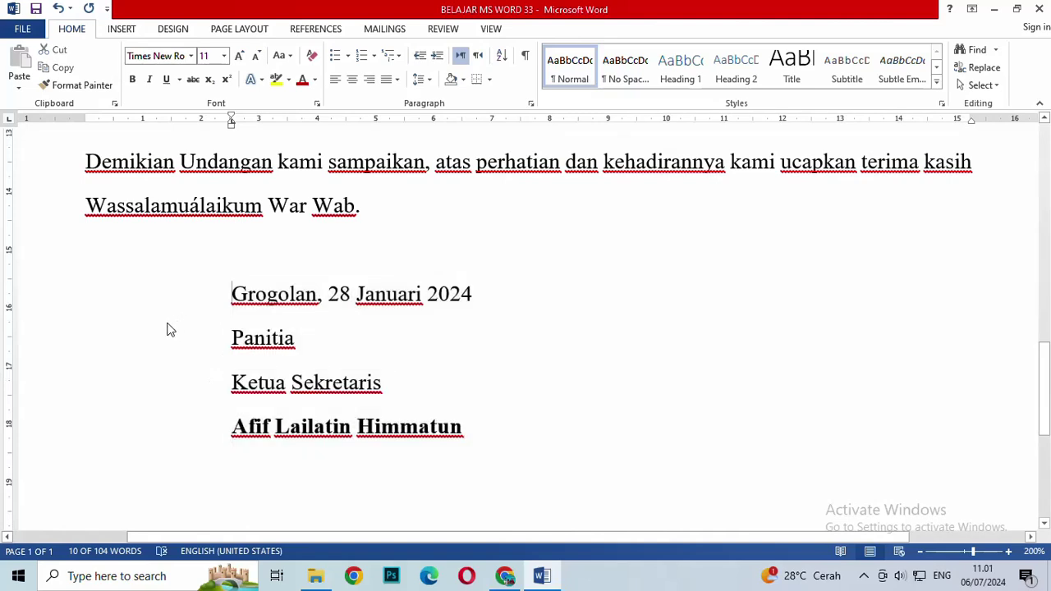
{"action": "left_click_drag", "start_coordinate": [80, 291], "coordinate": [104, 414]}
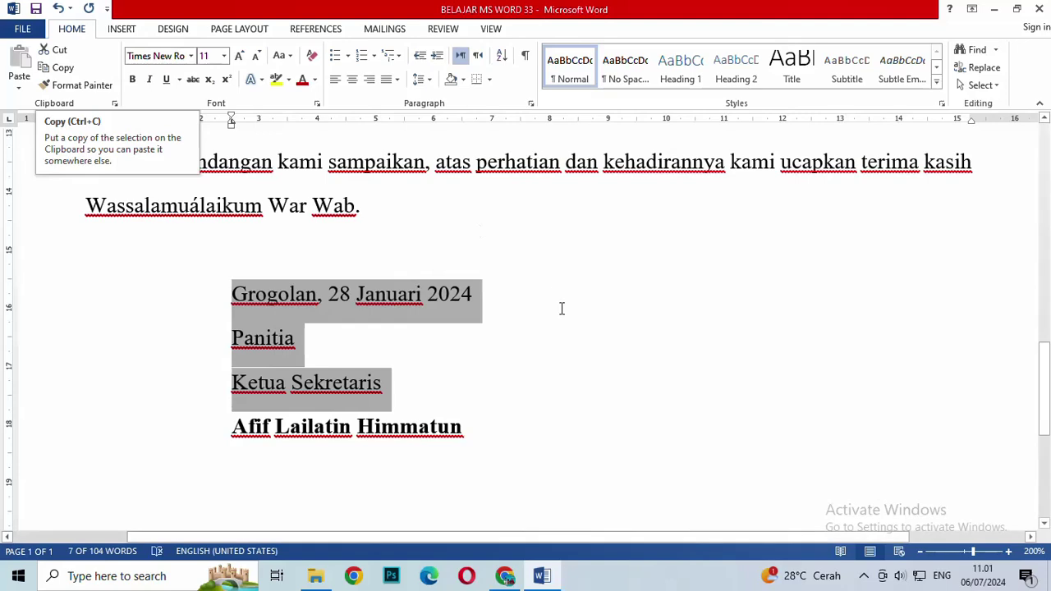
{"action": "left_click", "coordinate": [531, 359]}
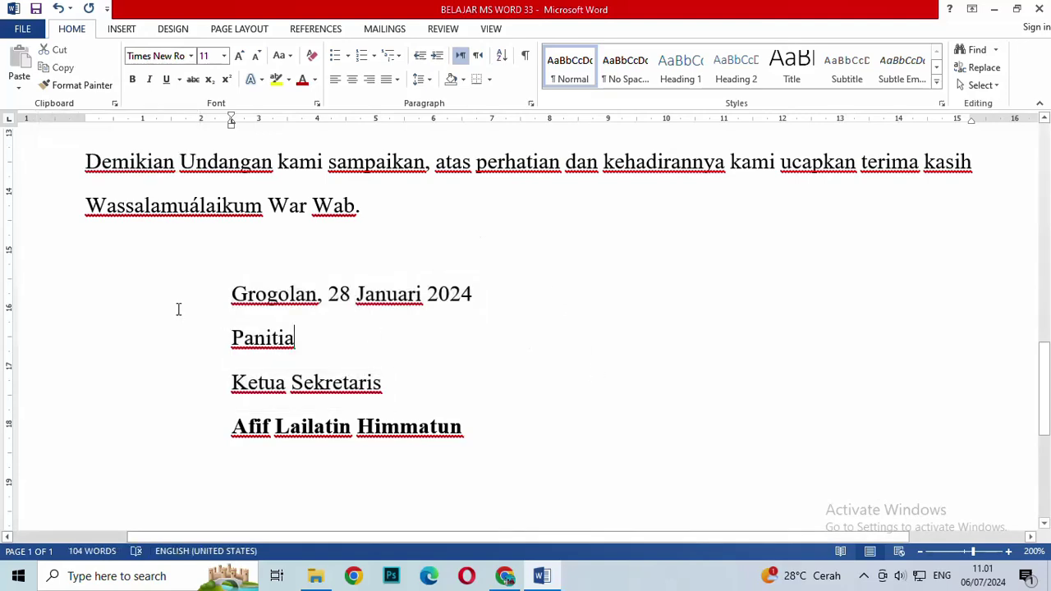
Indent only the "Grogolan, 28 Januari 2024" and "Panitia" lines by four more levels
{"action": "left_click_drag", "start_coordinate": [57, 291], "coordinate": [57, 340]}
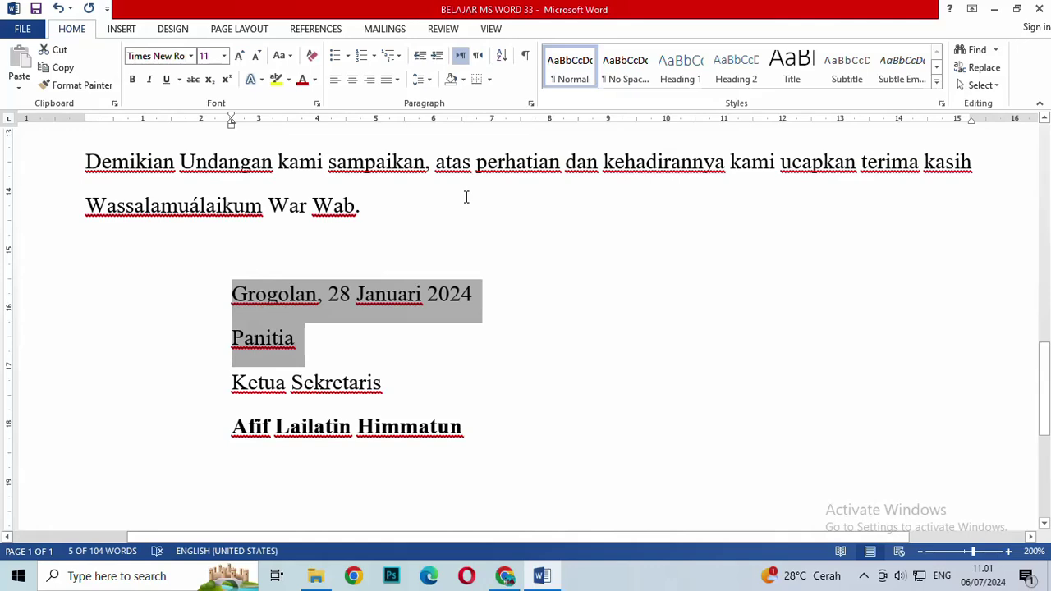
{"action": "key", "text": "Tab"}
{"action": "key", "text": "Tab"}
{"action": "key", "text": "Tab"}
{"action": "key", "text": "Tab"}
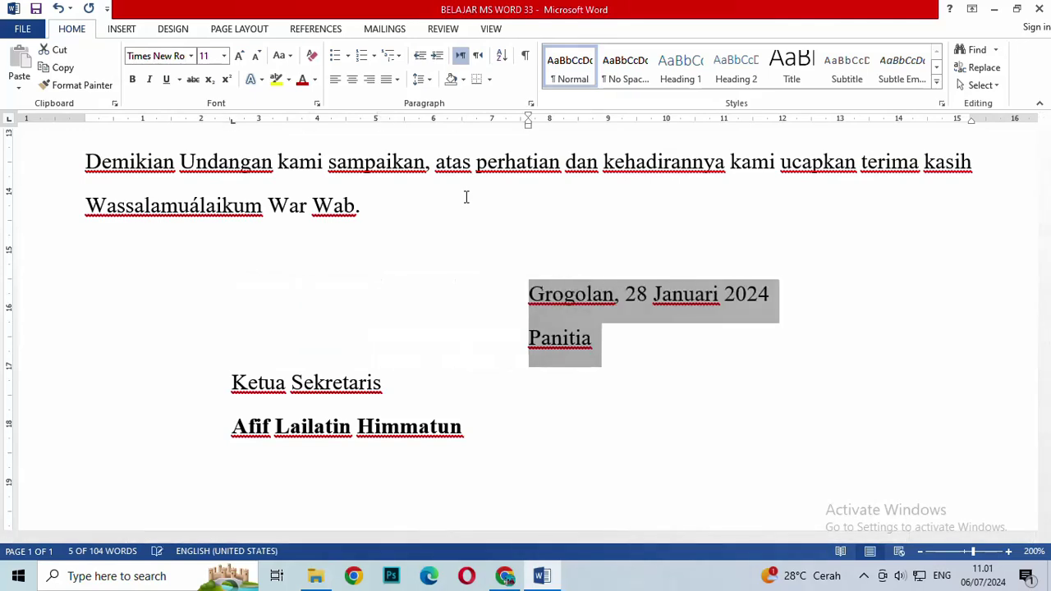
Space "Sekretaris" away from "Ketua" on the same line with tabs so it aligns beneath "Panitia"
{"action": "left_click", "coordinate": [294, 383]}
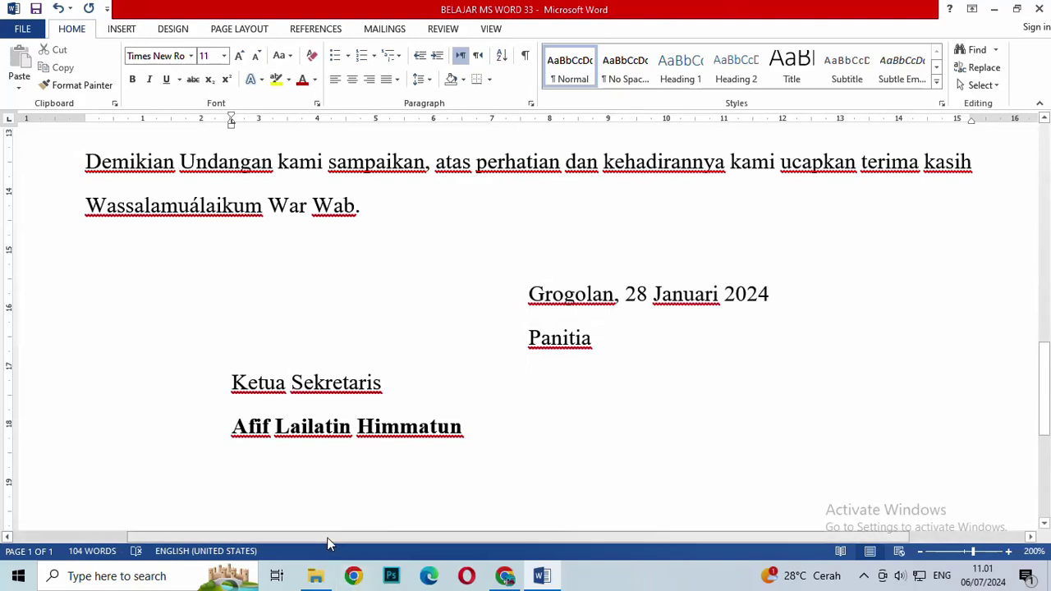
{"action": "key", "text": "Tab"}
{"action": "key", "text": "Tab"}
{"action": "key", "text": "Tab"}
{"action": "key", "text": "Tab"}
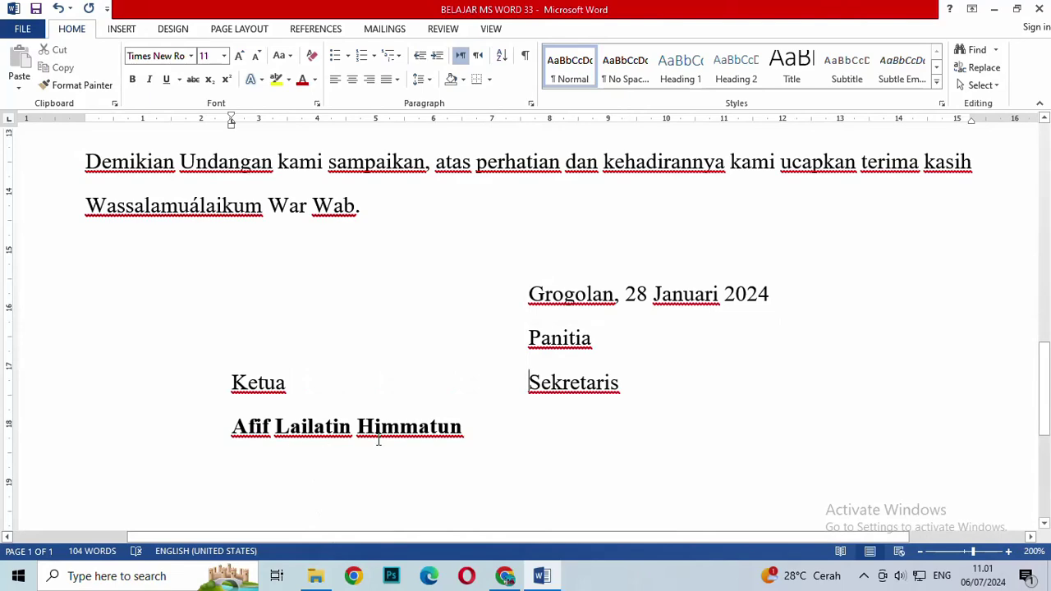
Space the secretary's name away from the chairman's name with tabs so it aligns beneath "Sekretaris"
{"action": "left_click", "coordinate": [358, 427]}
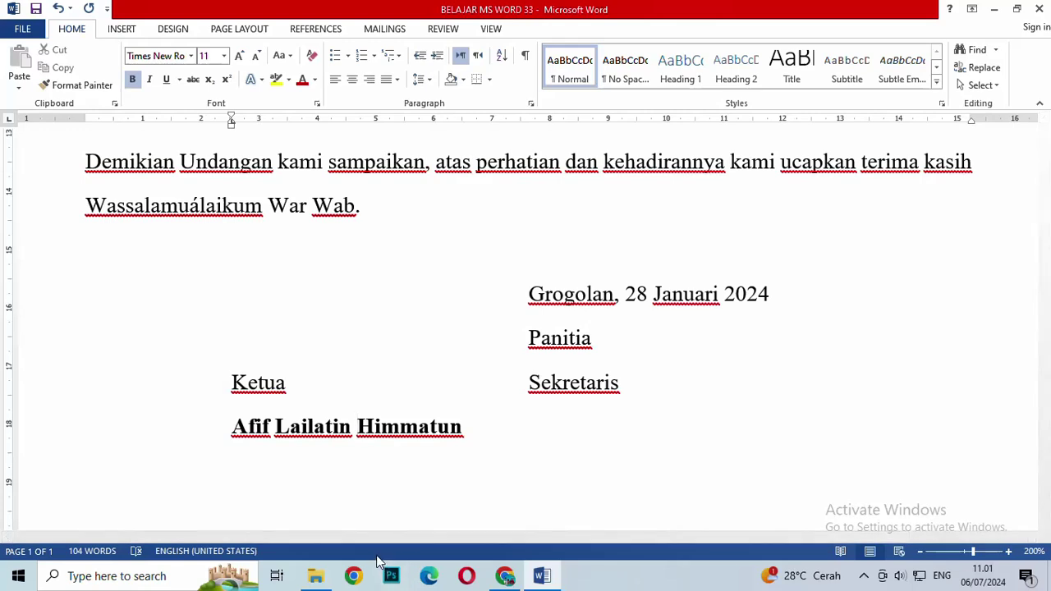
{"action": "key", "text": "Tab"}
{"action": "key", "text": "Tab"}
{"action": "key", "text": "Tab"}
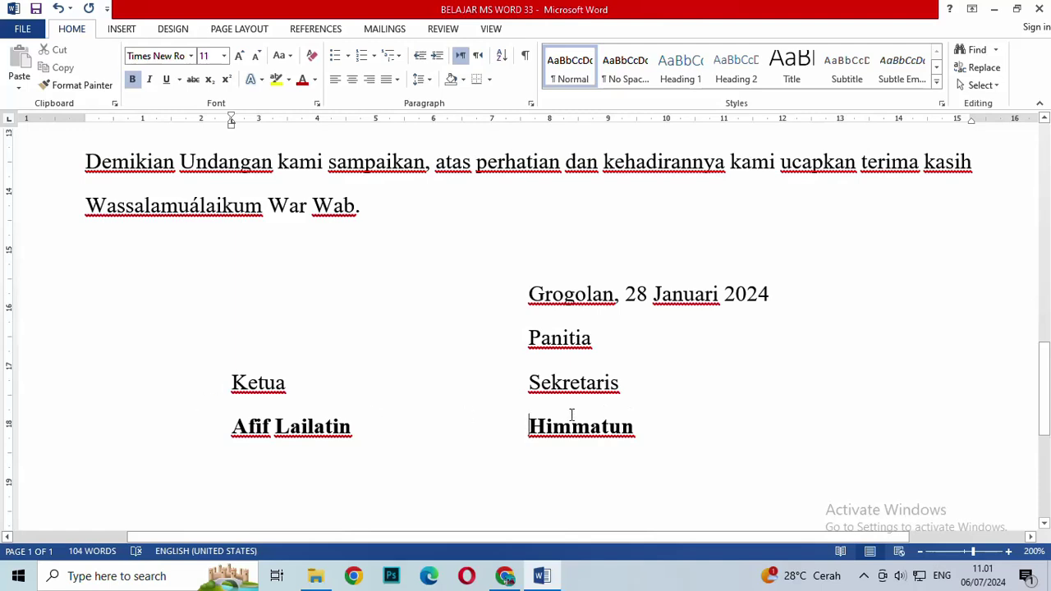
Insert two blank lines above the bold names line to leave room for the signatures
{"action": "left_click", "coordinate": [653, 389]}
{"action": "left_click", "coordinate": [227, 430]}
{"action": "left_click", "coordinate": [123, 576]}
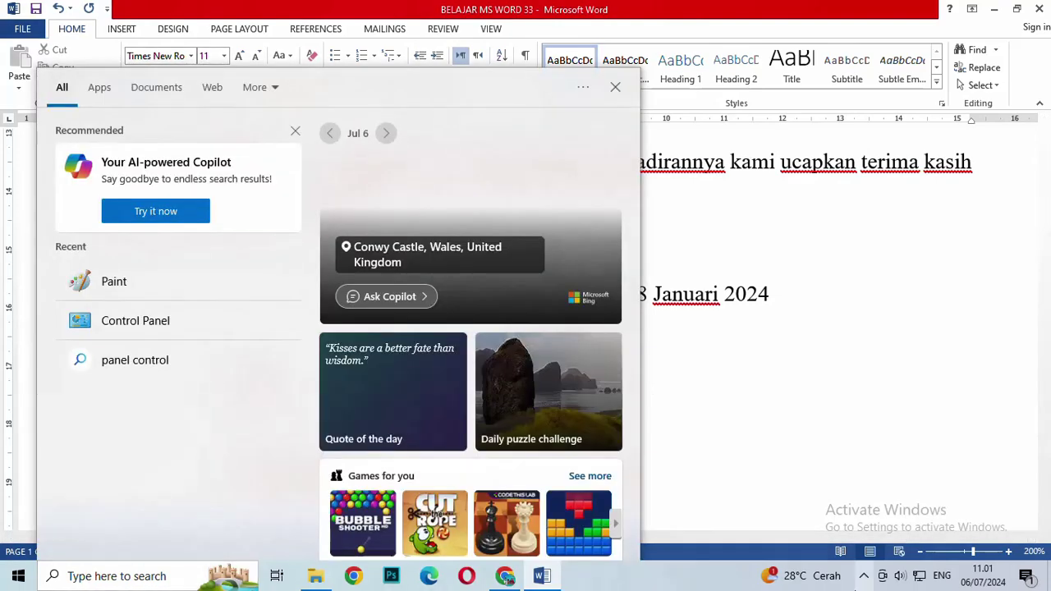
{"action": "key", "text": "Escape"}
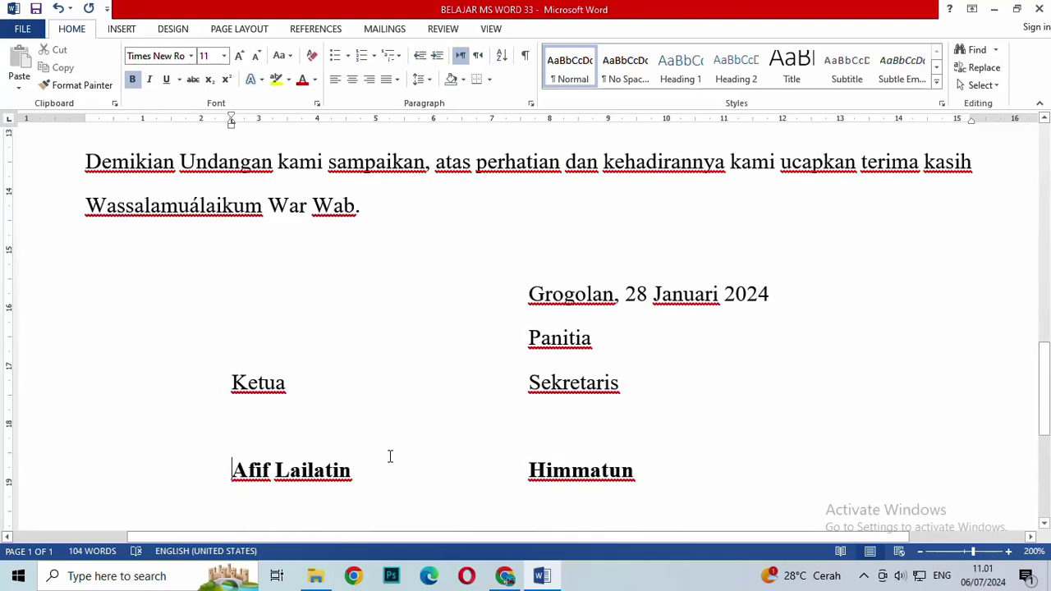
{"action": "key", "text": "Return"}
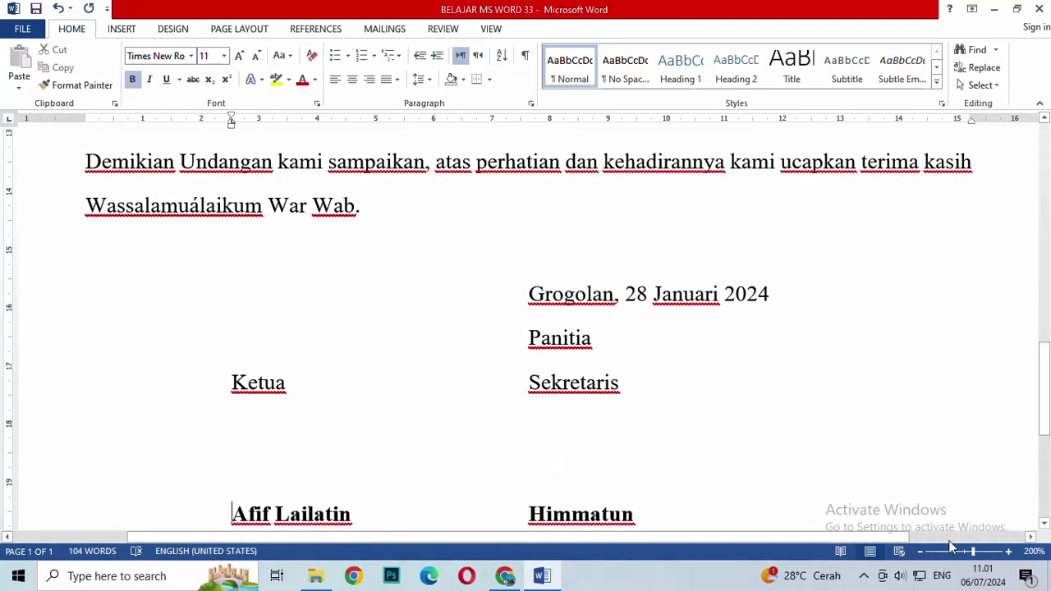
Review the layout of the whole letter at 50% zoom and its body and signature block at 80%
{"action": "left_click", "coordinate": [922, 552]}
{"action": "left_click", "coordinate": [921, 552]}
{"action": "left_click", "coordinate": [922, 552]}
{"action": "left_click", "coordinate": [921, 552]}
{"action": "left_click", "coordinate": [921, 552]}
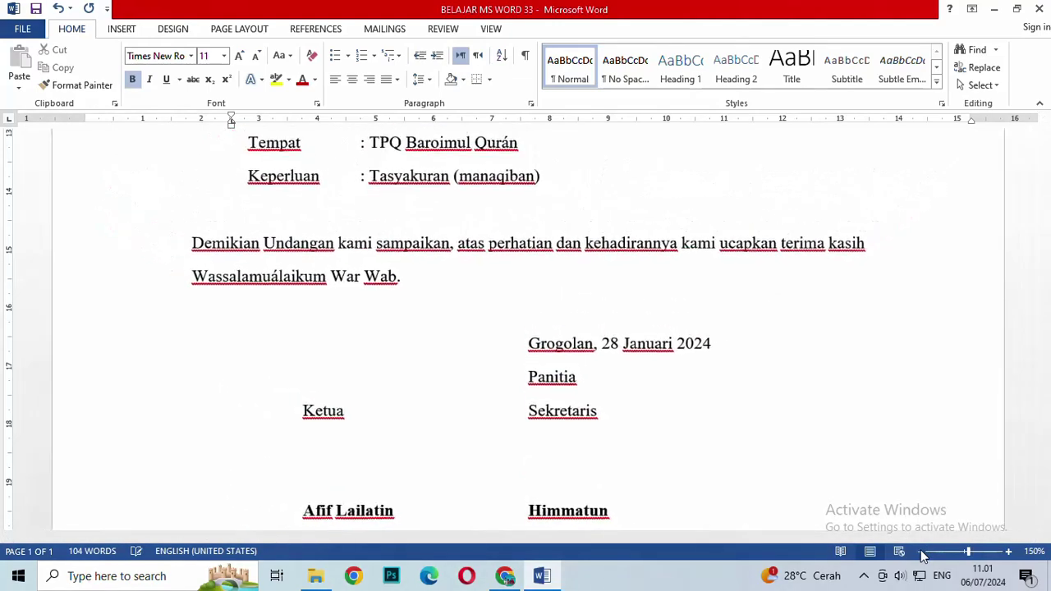
{"action": "left_click", "coordinate": [922, 552]}
{"action": "left_click", "coordinate": [921, 552]}
{"action": "left_click", "coordinate": [921, 554]}
{"action": "left_click", "coordinate": [922, 553]}
{"action": "left_click", "coordinate": [922, 554]}
{"action": "left_click", "coordinate": [921, 553]}
{"action": "left_click", "coordinate": [922, 554]}
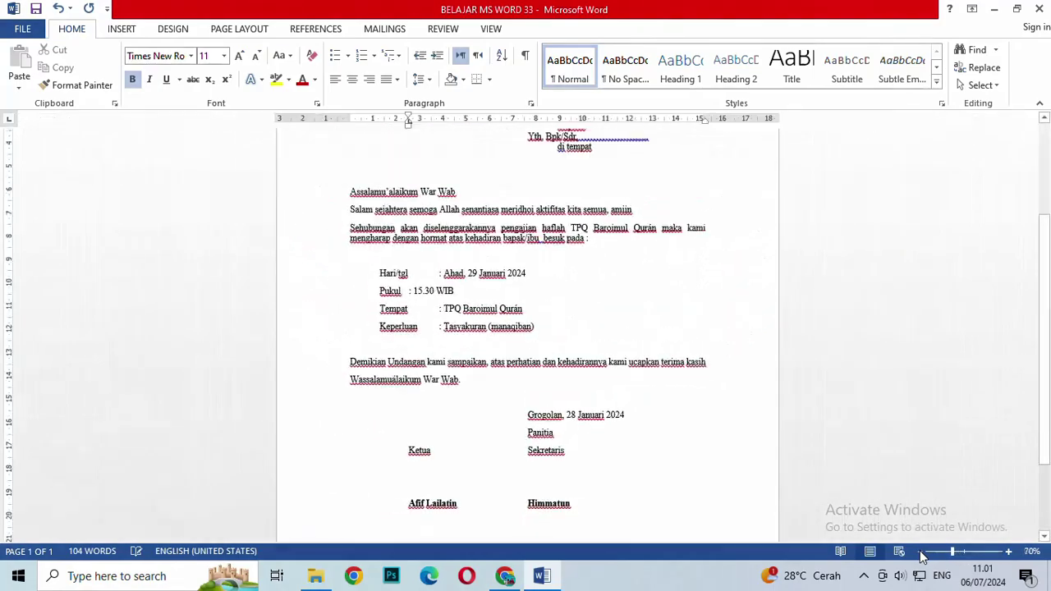
{"action": "left_click", "coordinate": [922, 554]}
{"action": "left_click", "coordinate": [921, 553]}
{"action": "left_click", "coordinate": [922, 553]}
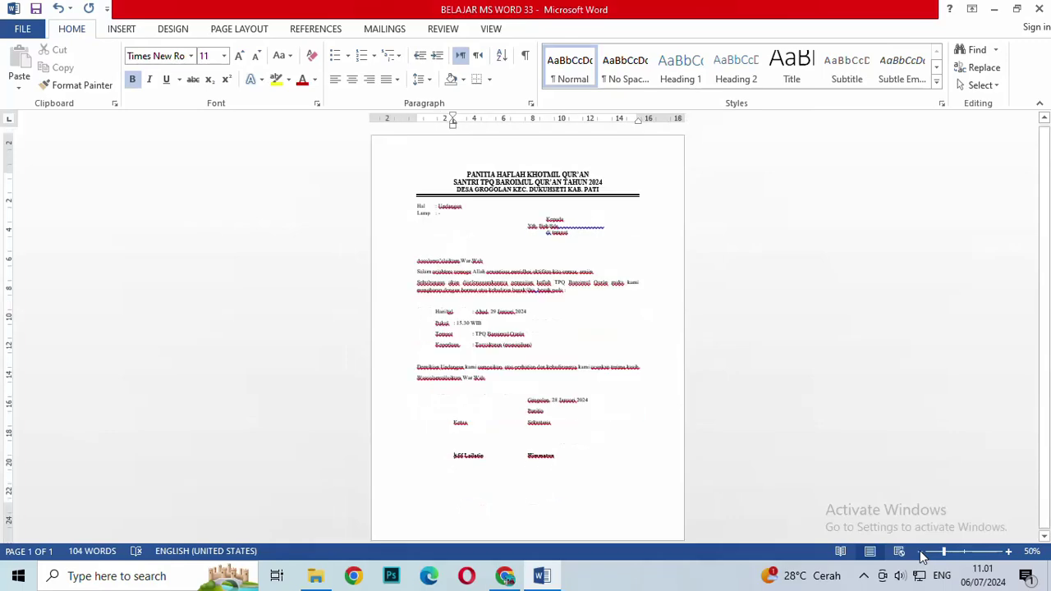
{"action": "left_click", "coordinate": [1008, 552]}
{"action": "left_click", "coordinate": [1008, 552]}
{"action": "left_click", "coordinate": [1007, 552]}
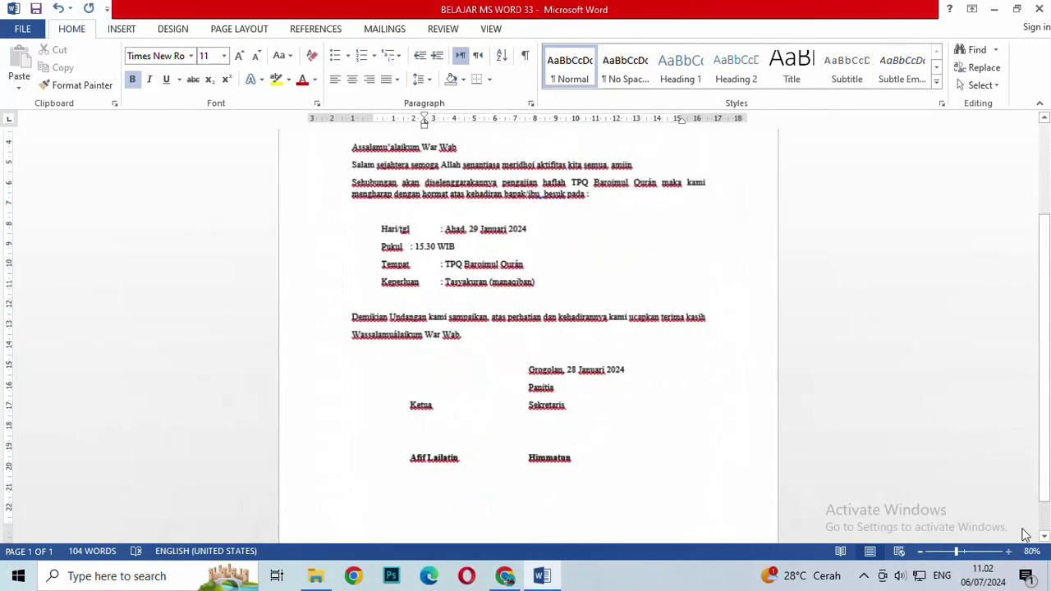
{"action": "mouse_move", "coordinate": [1043, 394]}
{"action": "left_mouse_down"}
{"action": "mouse_move", "coordinate": [1048, 302]}
{"action": "mouse_move", "coordinate": [1048, 418]}
{"action": "mouse_move", "coordinate": [1049, 274]}
{"action": "mouse_move", "coordinate": [1049, 383]}
{"action": "left_mouse_up"}
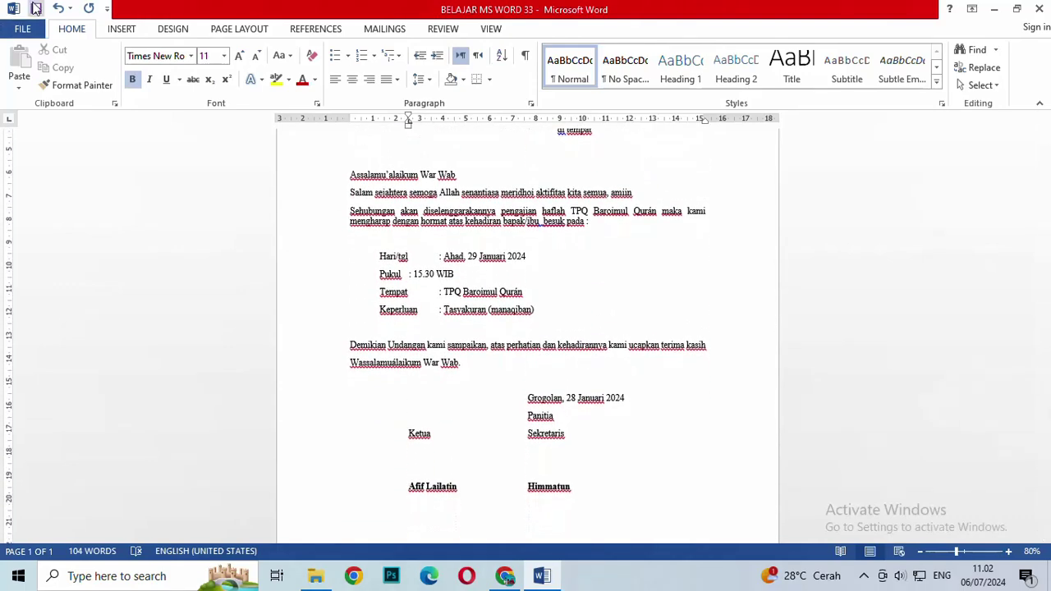
Save the letter, then close the document and the File Explorer search results window
{"action": "left_click", "coordinate": [36, 9]}
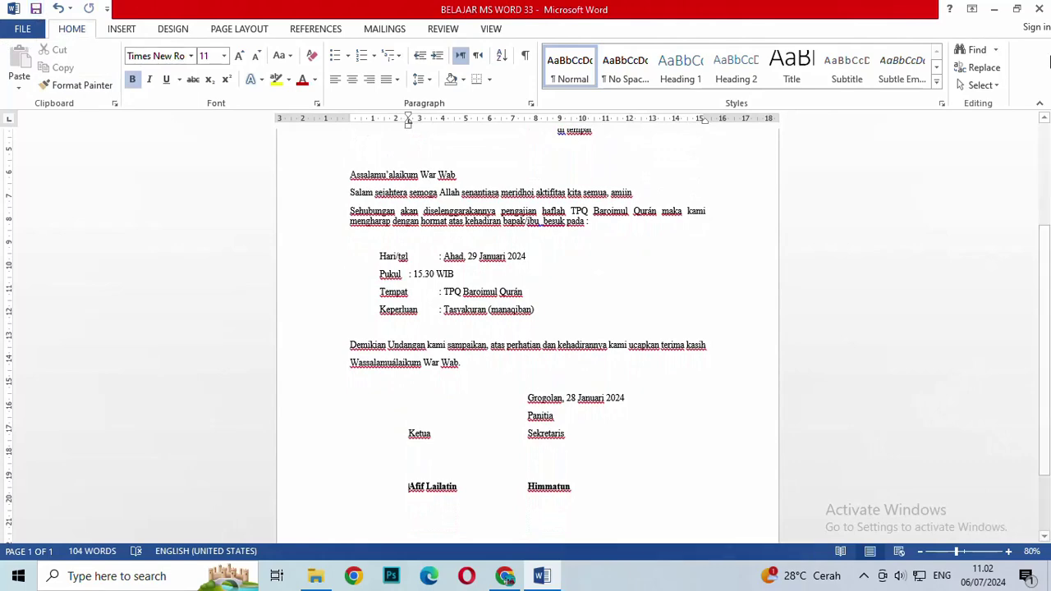
{"action": "left_click", "coordinate": [1041, 10]}
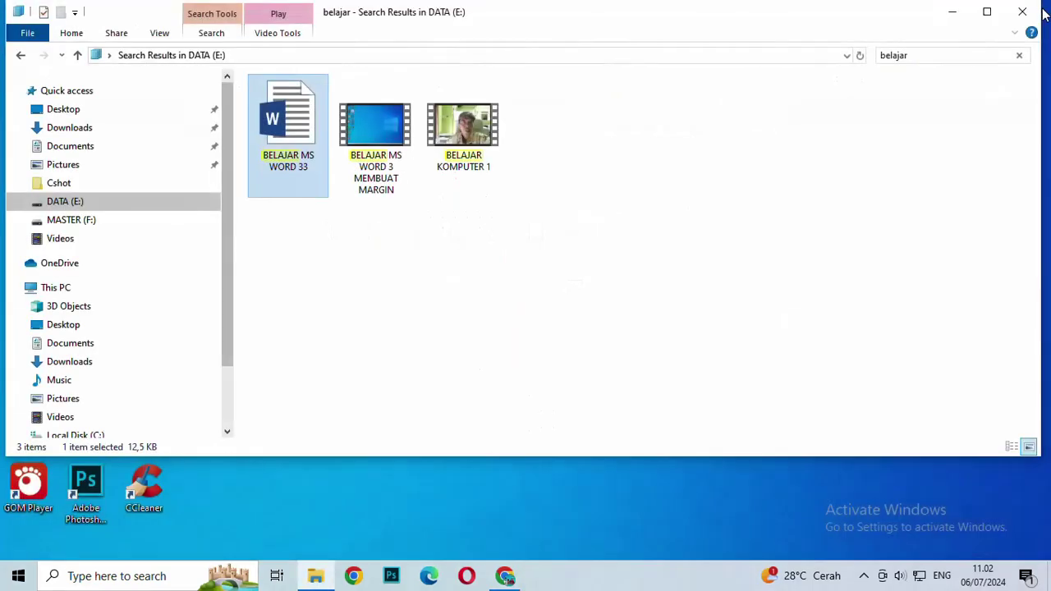
{"action": "left_click", "coordinate": [1024, 13]}
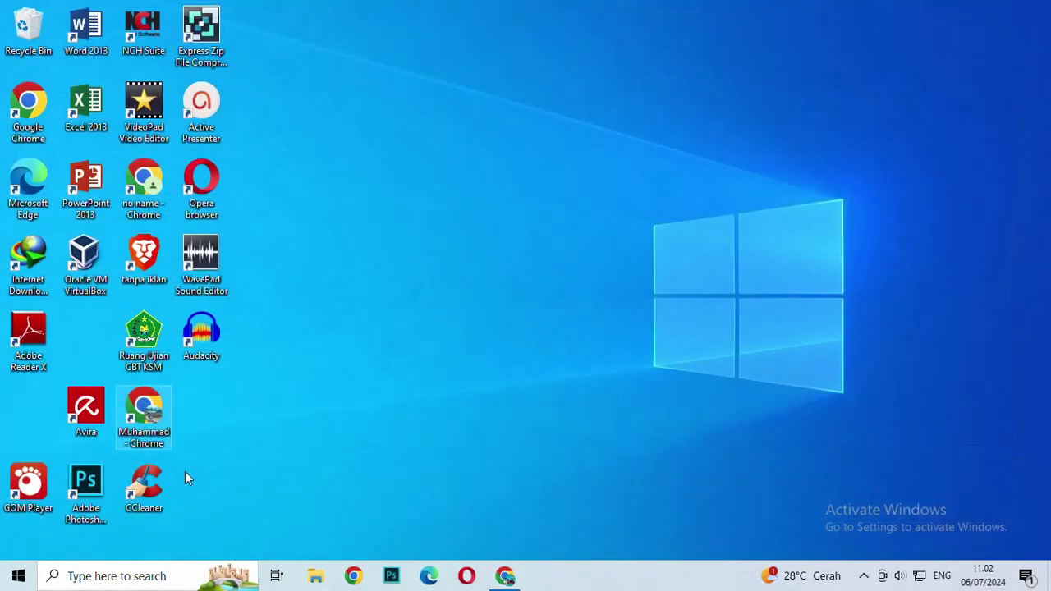
Open DATA (E:) in File Explorer and search the drive for "belajar"
{"action": "left_click", "coordinate": [317, 578]}
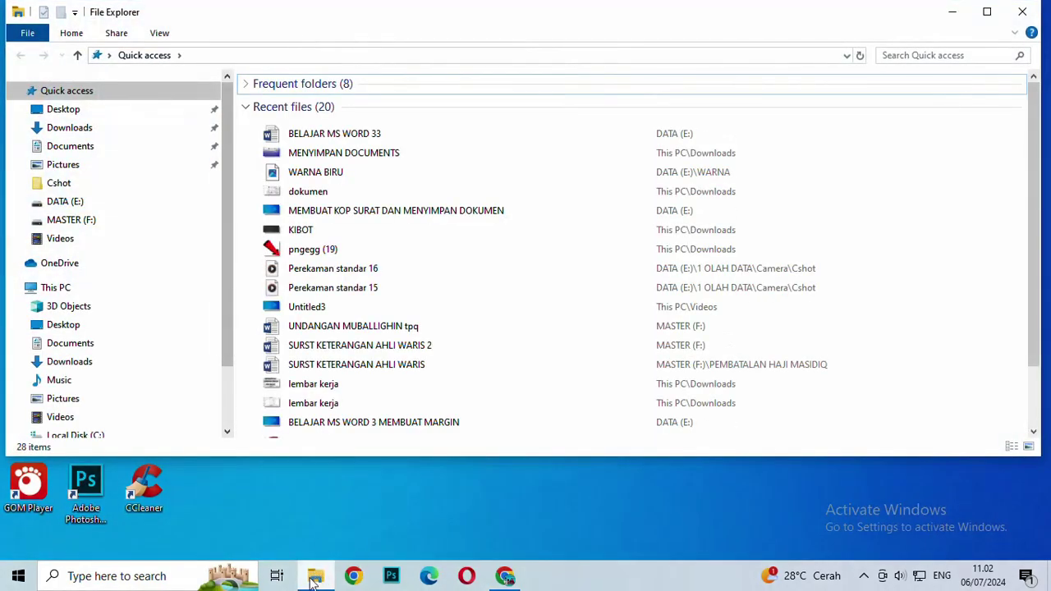
{"action": "left_click", "coordinate": [80, 204]}
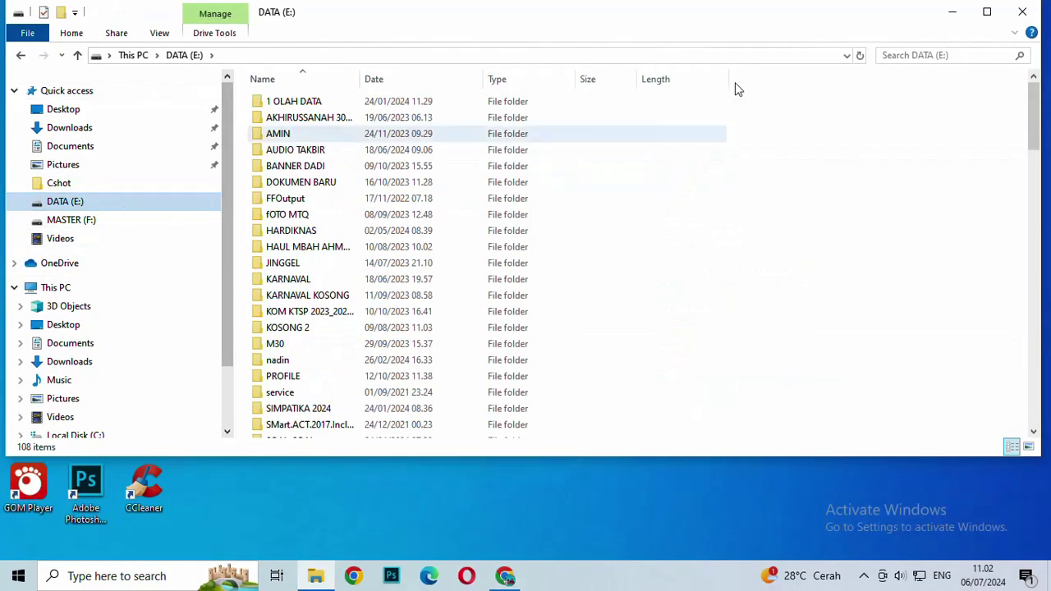
{"action": "left_click", "coordinate": [897, 54]}
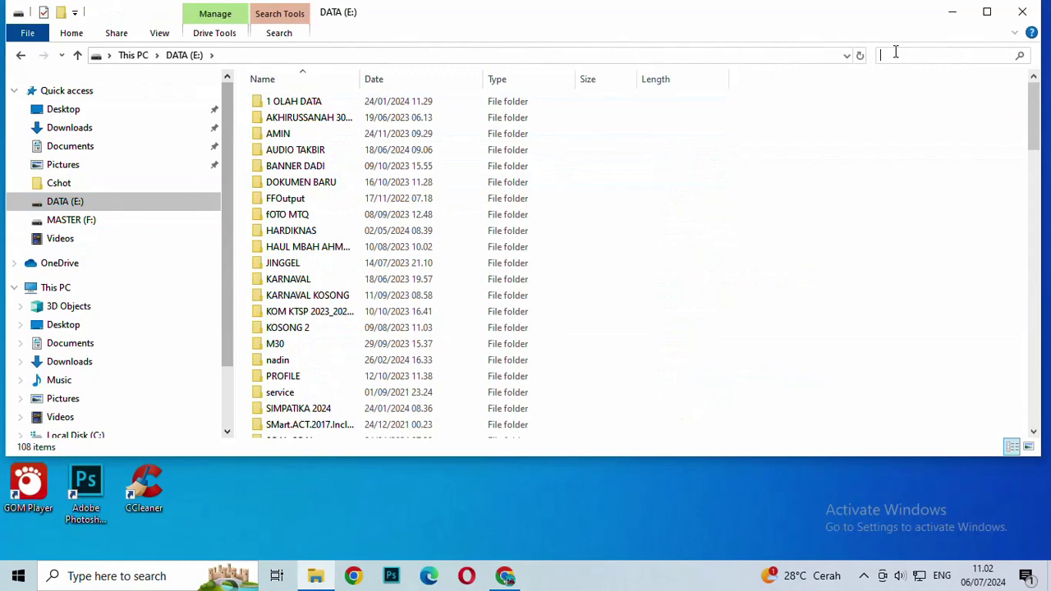
{"action": "type", "text": "bela"}
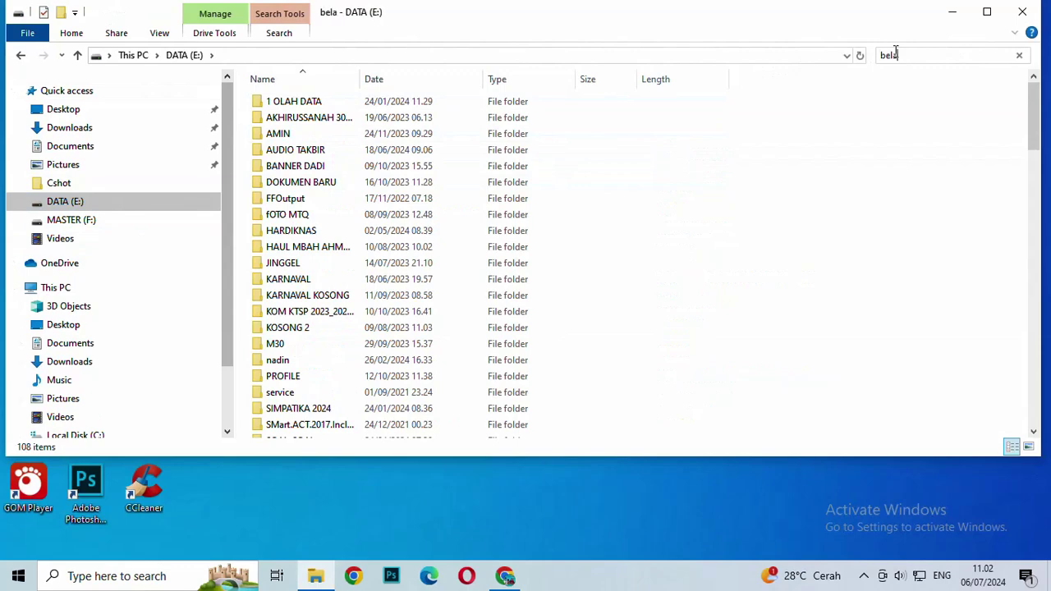
{"action": "type", "text": "jar"}
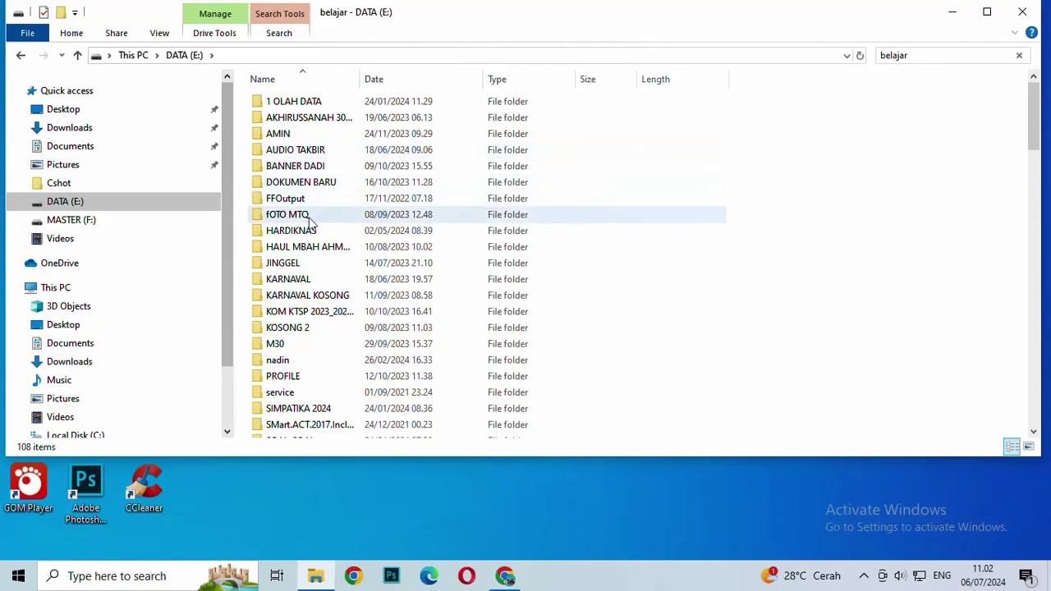
Clear the search term and search DATA (E:) for "BELAJAR" in capitals
{"action": "left_click", "coordinate": [966, 57]}
{"action": "left_click", "coordinate": [954, 58]}
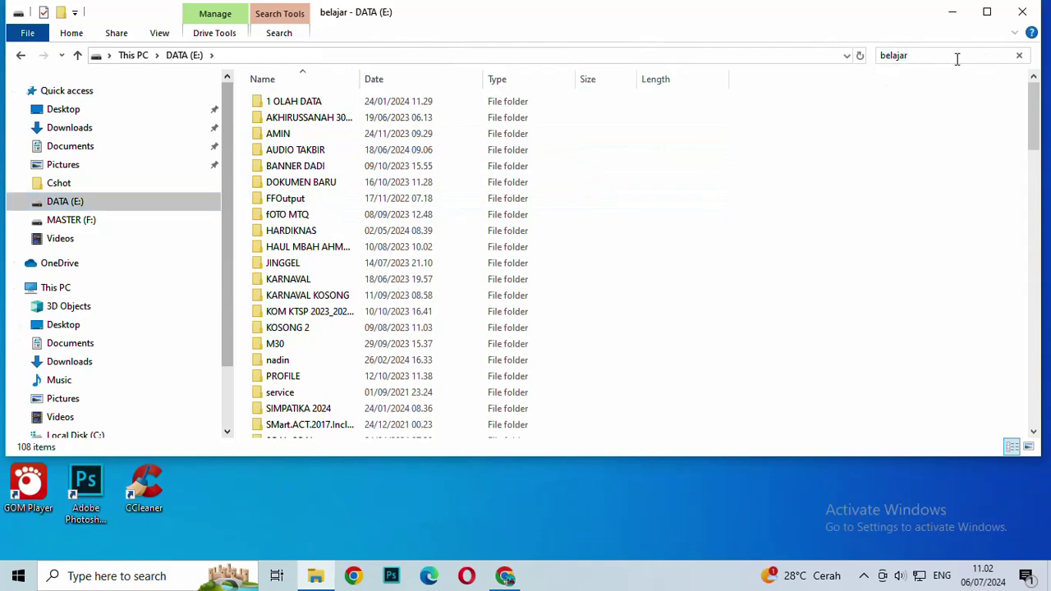
{"action": "mouse_move", "coordinate": [1036, 144]}
{"action": "left_mouse_down"}
{"action": "mouse_move", "coordinate": [1045, 191]}
{"action": "mouse_move", "coordinate": [1038, 140]}
{"action": "left_mouse_up"}
{"action": "type", "text": "BE"}
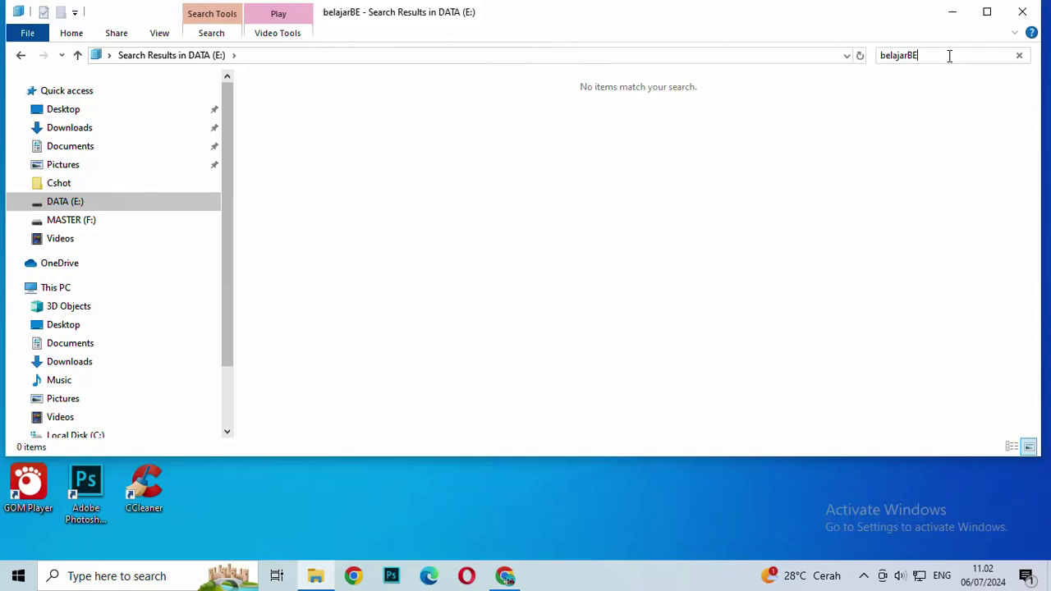
{"action": "key", "text": "BackSpace"}
{"action": "key", "text": "BackSpace"}
{"action": "key", "text": "BackSpace"}
{"action": "key", "text": "BackSpace"}
{"action": "key", "text": "BackSpace"}
{"action": "key", "text": "BackSpace"}
{"action": "key", "text": "BackSpace"}
{"action": "key", "text": "BackSpace"}
{"action": "type", "text": "BELA"}
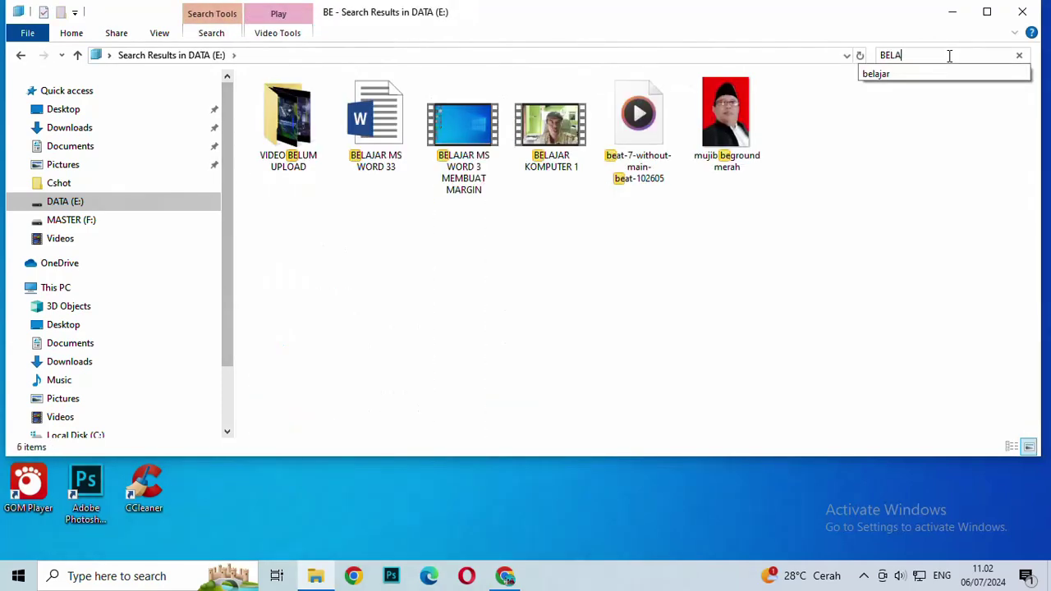
{"action": "type", "text": "JAR"}
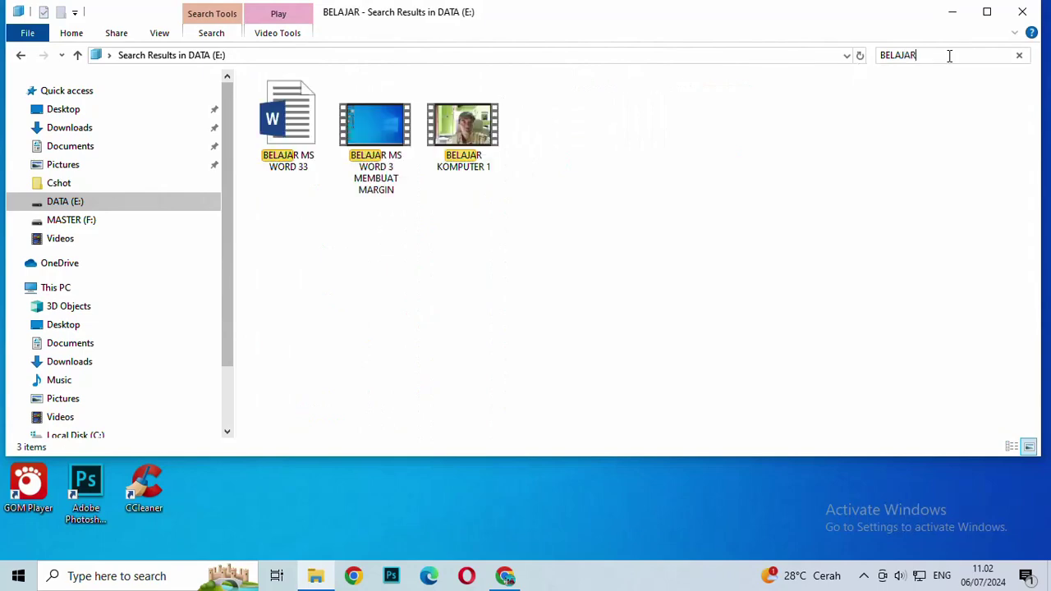
Open the BELAJAR MS WORD 33 document from the search results, dismiss the Office activation notice and look over the letter
{"action": "double_click", "coordinate": [302, 133]}
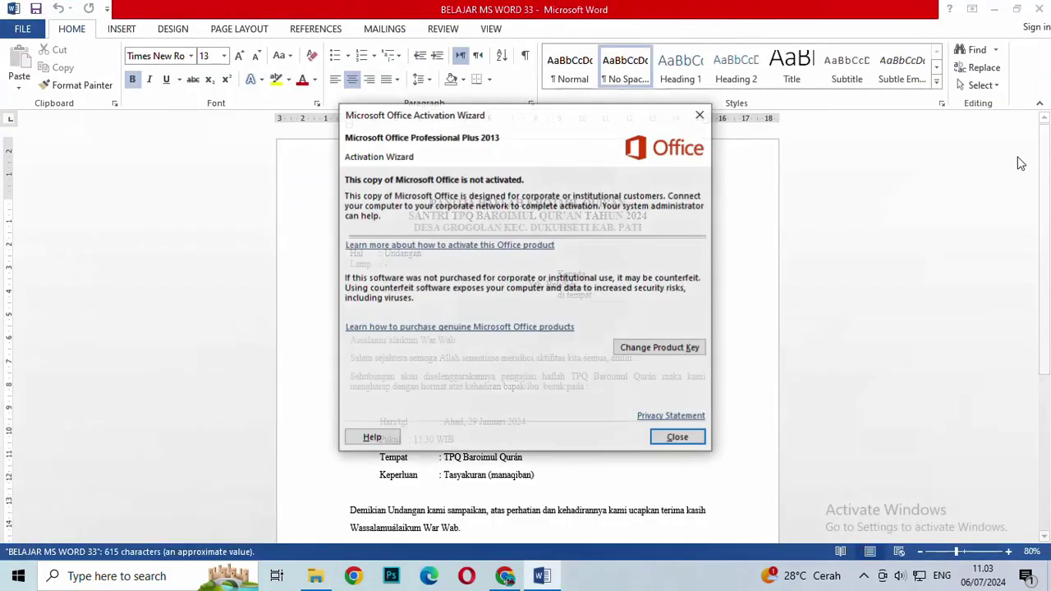
{"action": "left_click", "coordinate": [678, 441]}
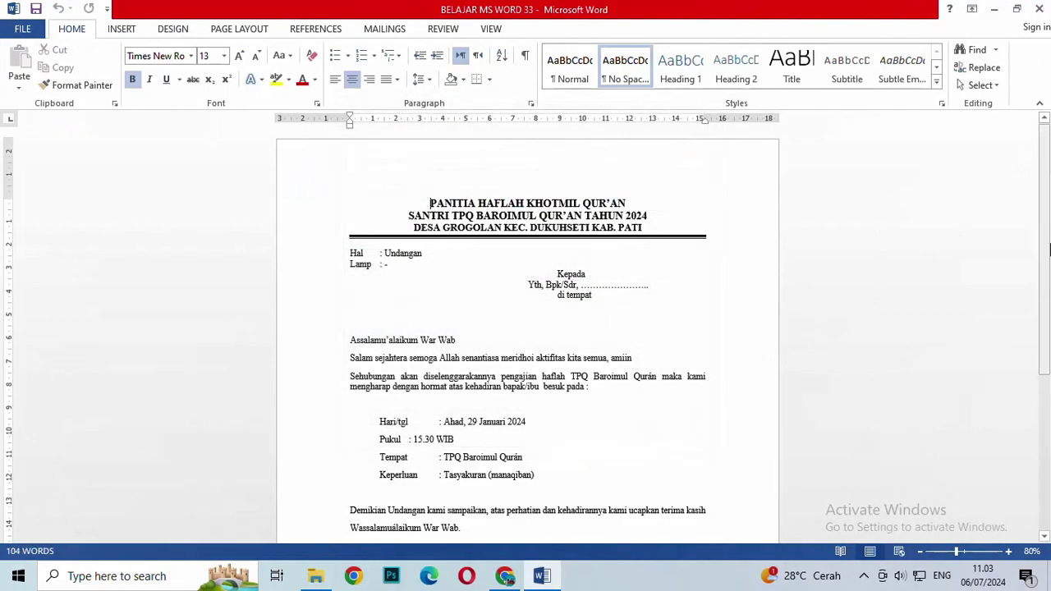
{"action": "left_click_drag", "start_coordinate": [1050, 224], "coordinate": [1050, 264]}
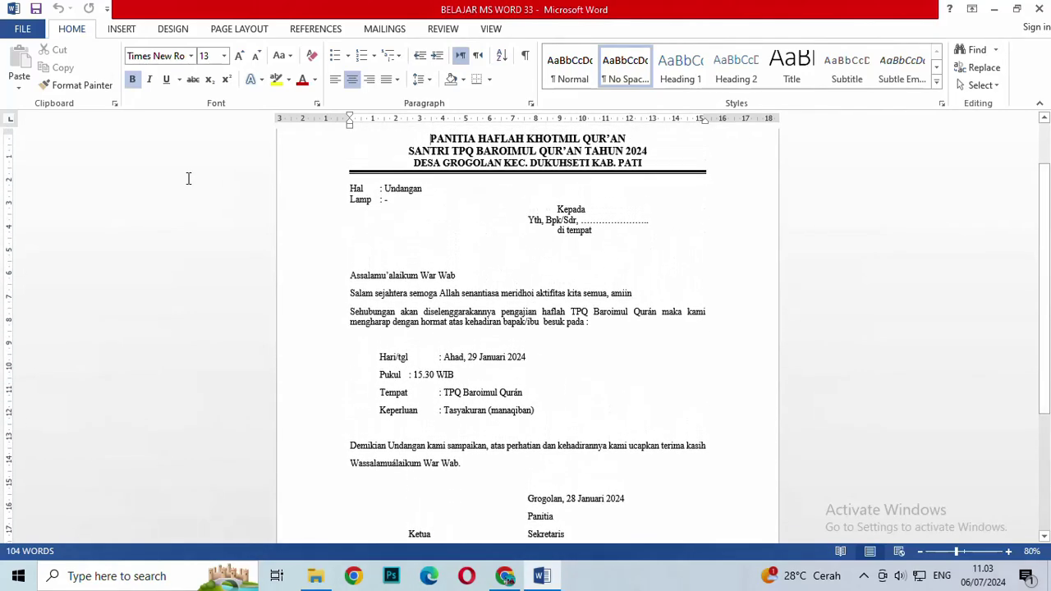
Save the reopened letter, check it through to the end, and close both the document and the File Explorer window
{"action": "left_click", "coordinate": [36, 11]}
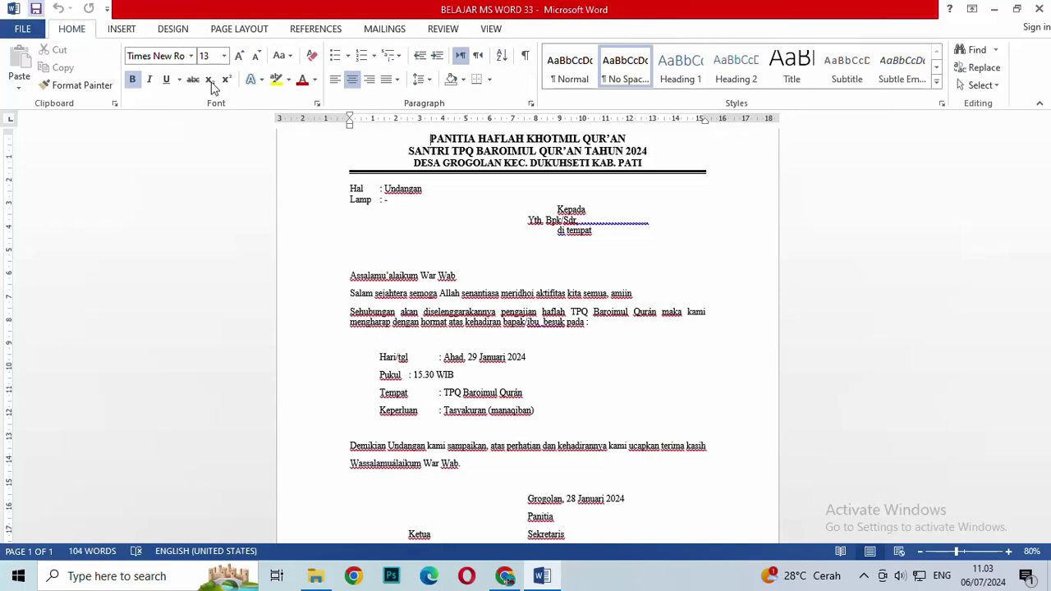
{"action": "left_click_drag", "start_coordinate": [1045, 247], "coordinate": [1050, 398]}
{"action": "left_click_drag", "start_coordinate": [1047, 313], "coordinate": [1047, 186]}
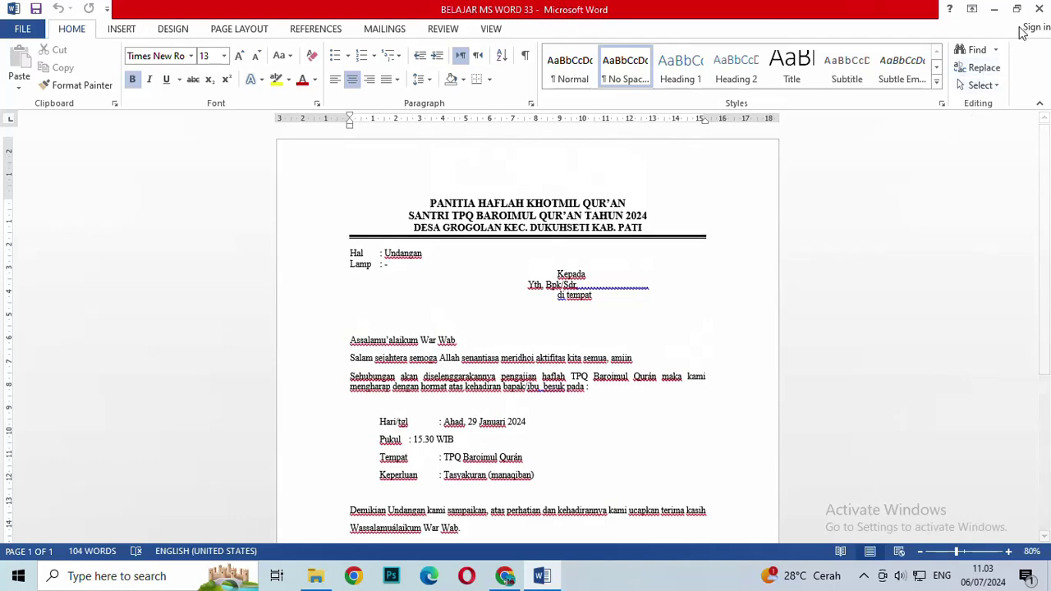
{"action": "left_click", "coordinate": [1038, 10]}
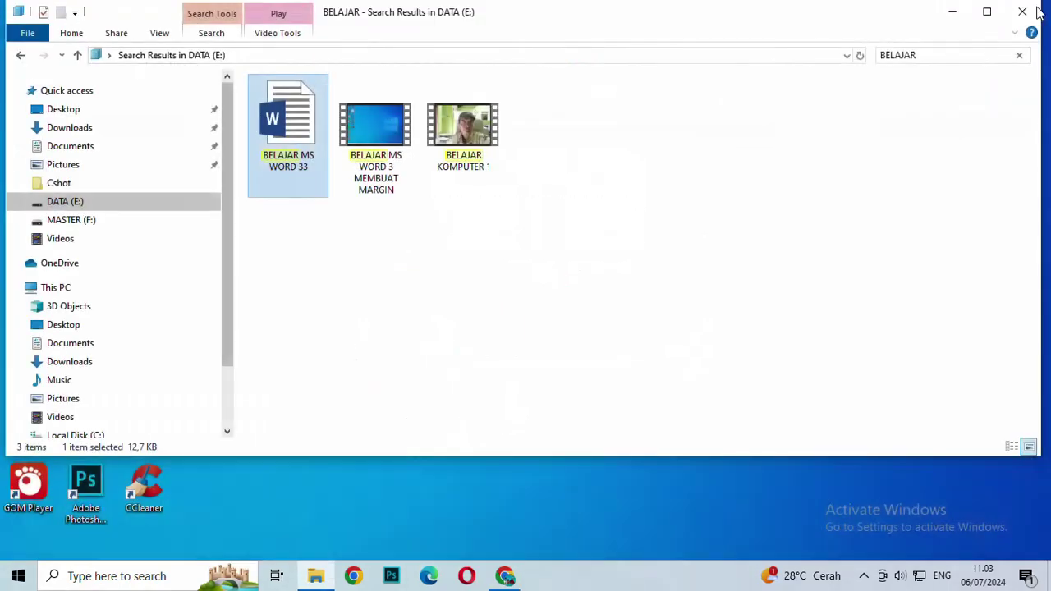
{"action": "left_click", "coordinate": [1037, 12]}
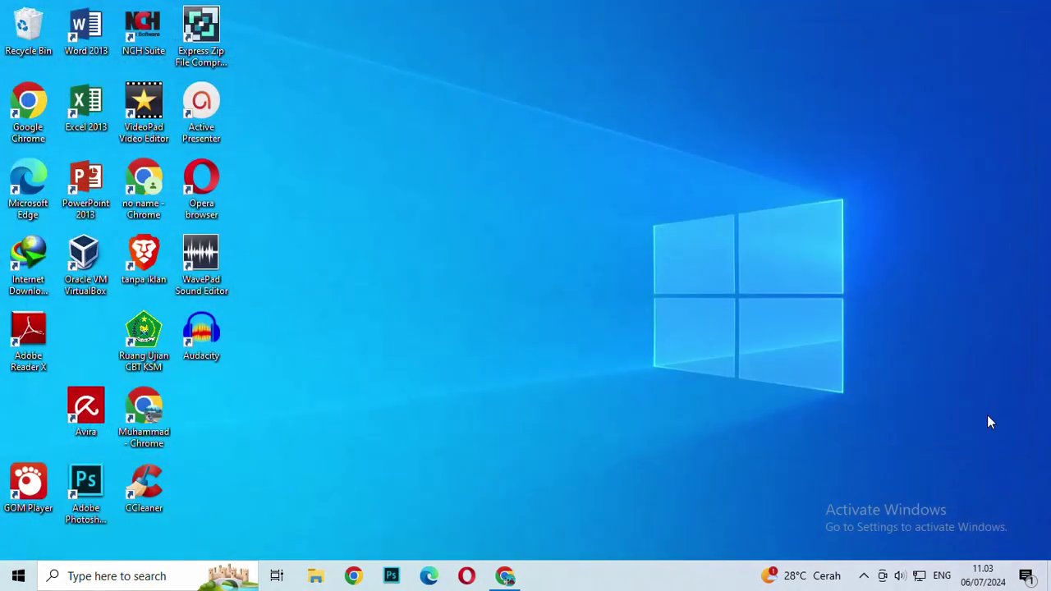